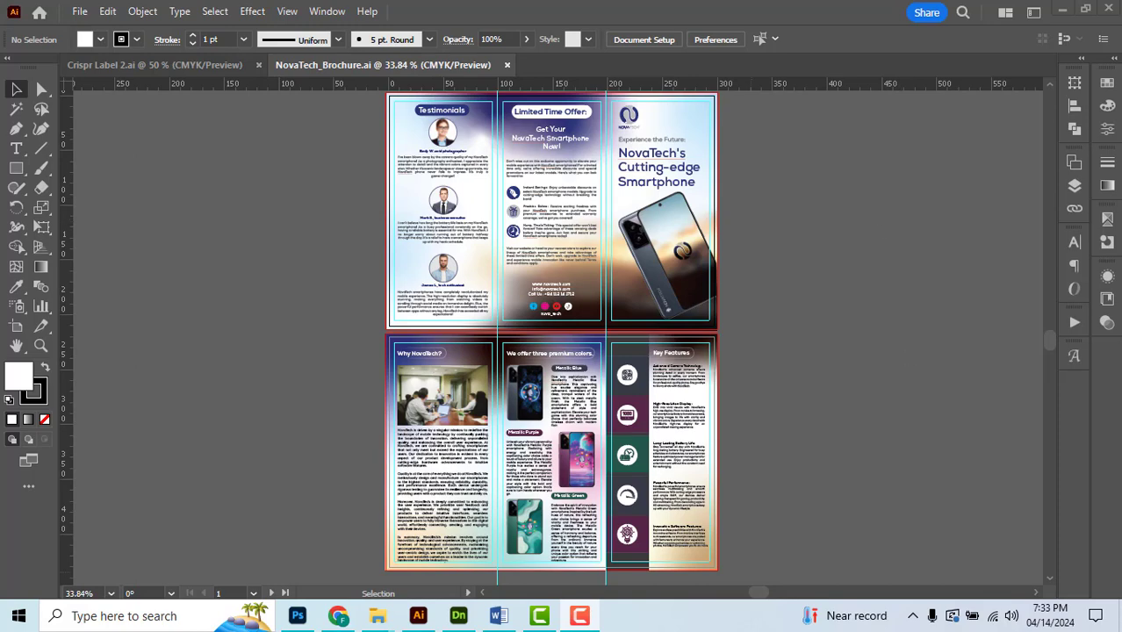
- Close Free_Trifold_Flyer_Mockup_5.psd in Photoshop and return to NovaTech_Brochure.ai in Illustrator
click(298, 616)
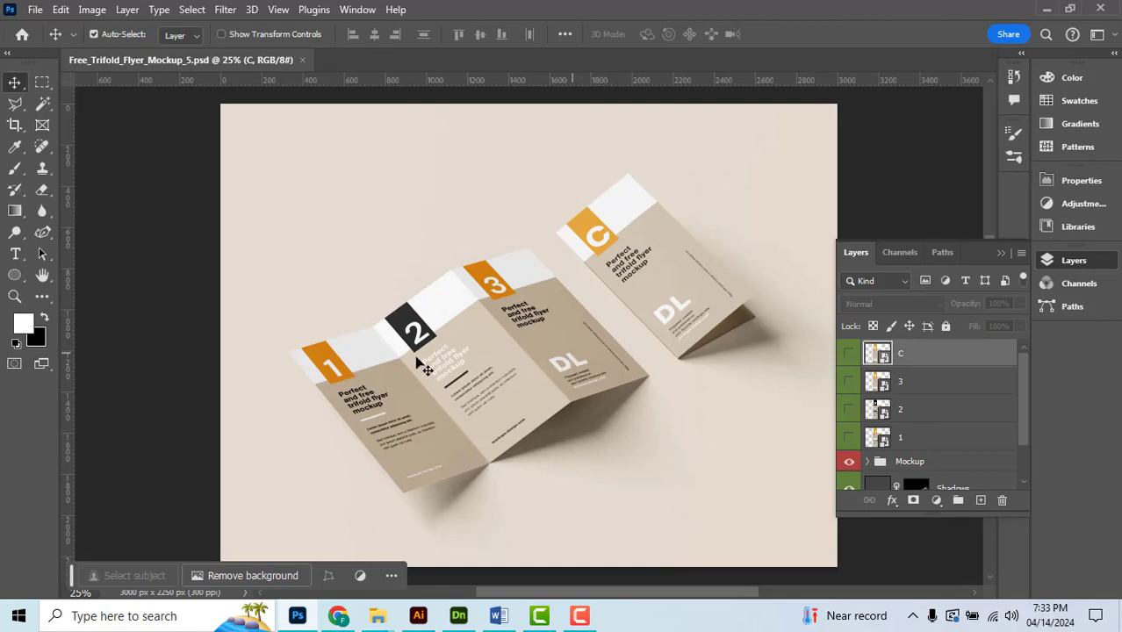
click(302, 60)
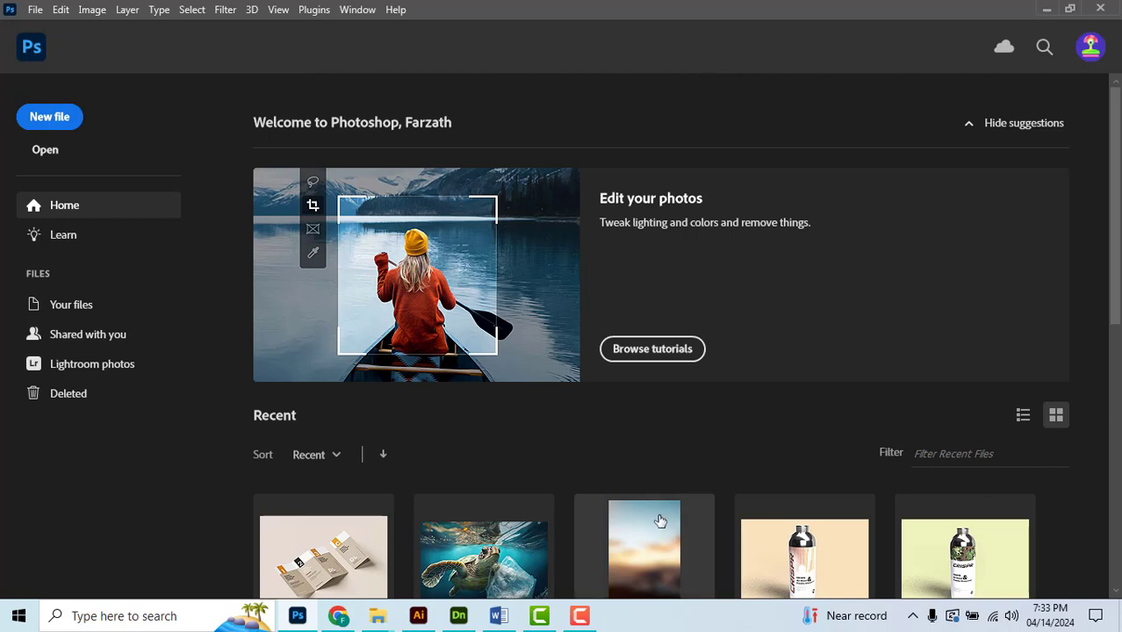
click(418, 618)
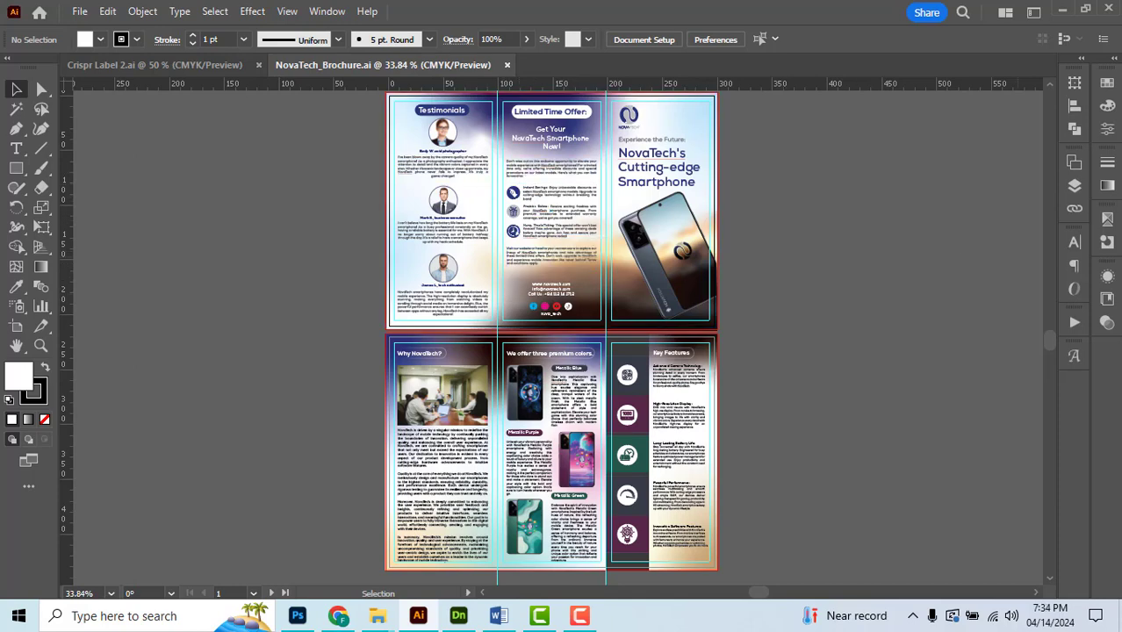
- Toggle guides and panel edge lines with Ctrl+;, leaving them hidden so the brochure shows cleanly
key(ctrl+;)
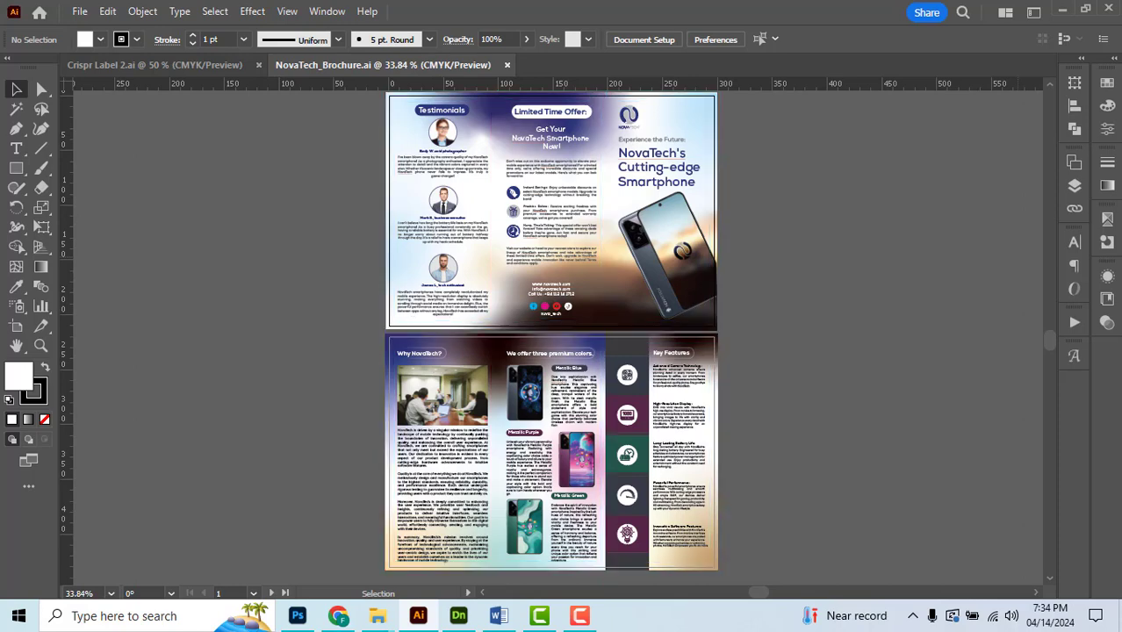
key(ctrl+;)
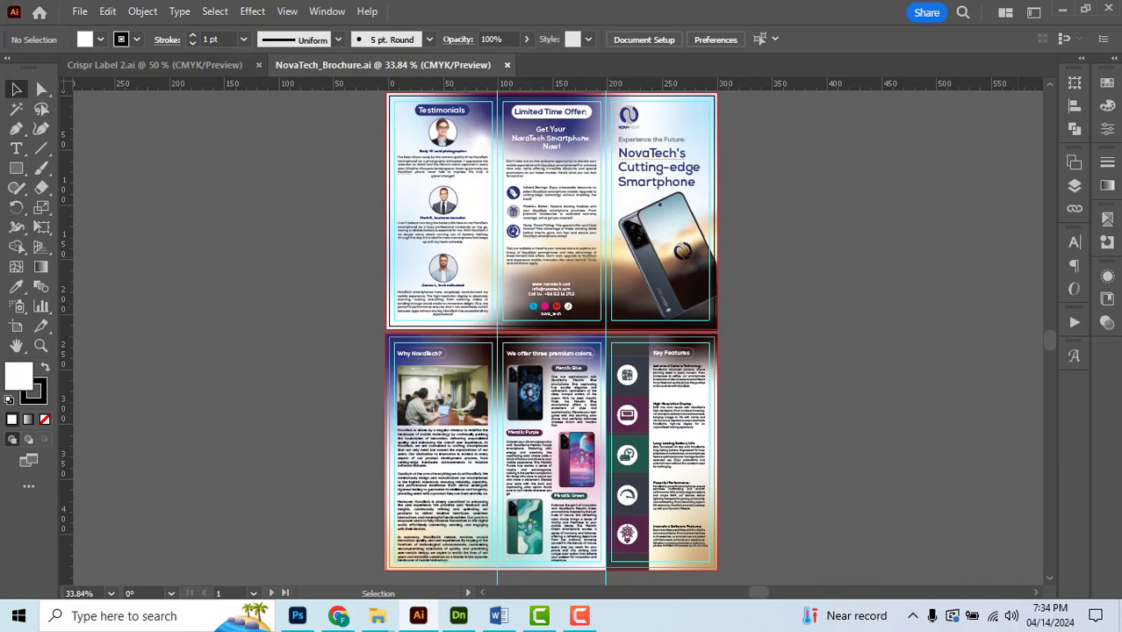
key(ctrl+;)
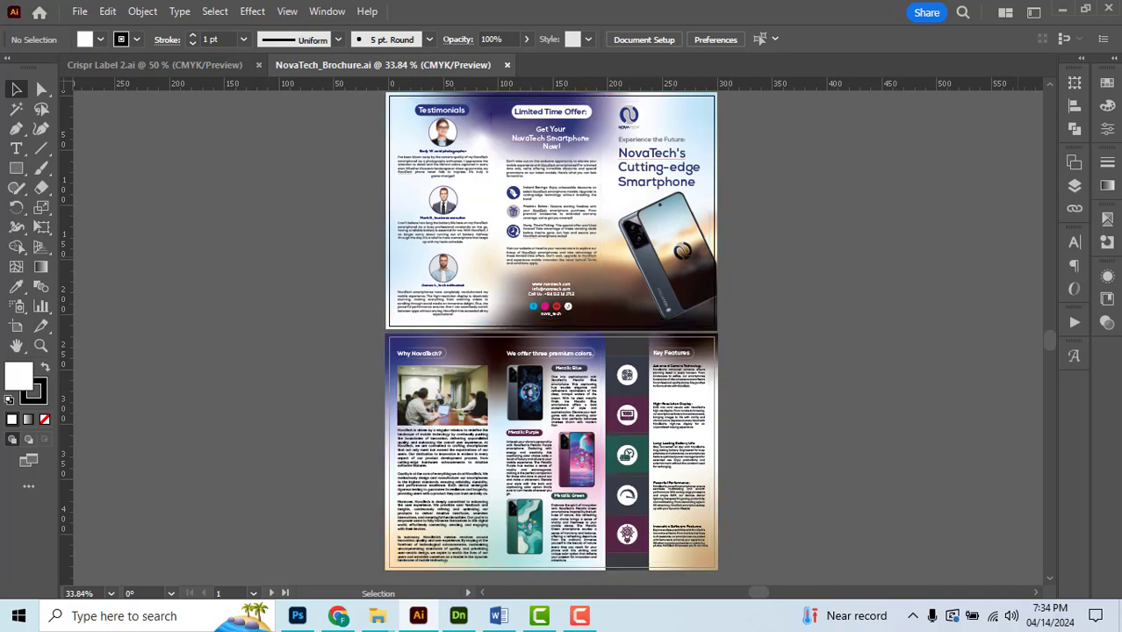
- Export NovaTech_Brochure as PNG with Use Artboards into the NovaTech Brochure folder
click(79, 10)
mouse_move(154, 376)
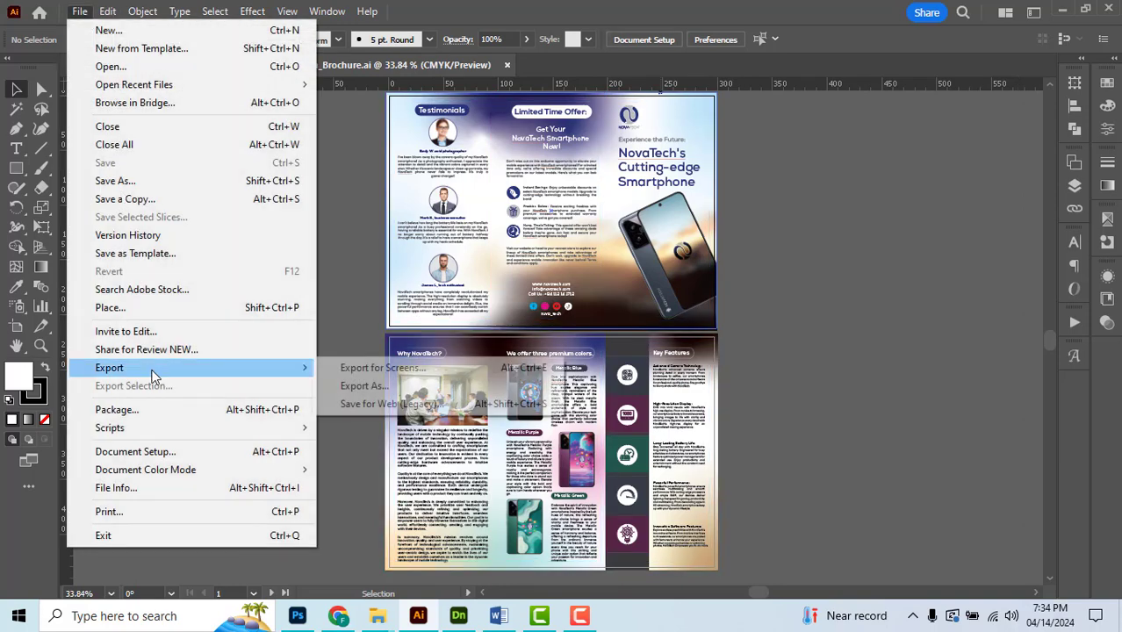
click(362, 387)
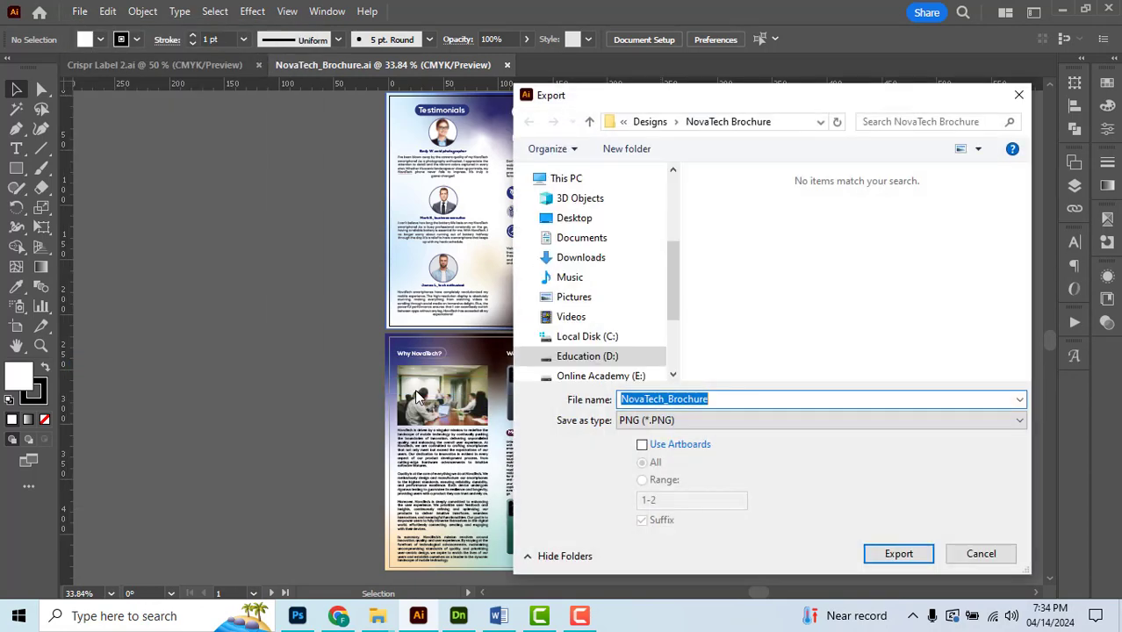
click(668, 421)
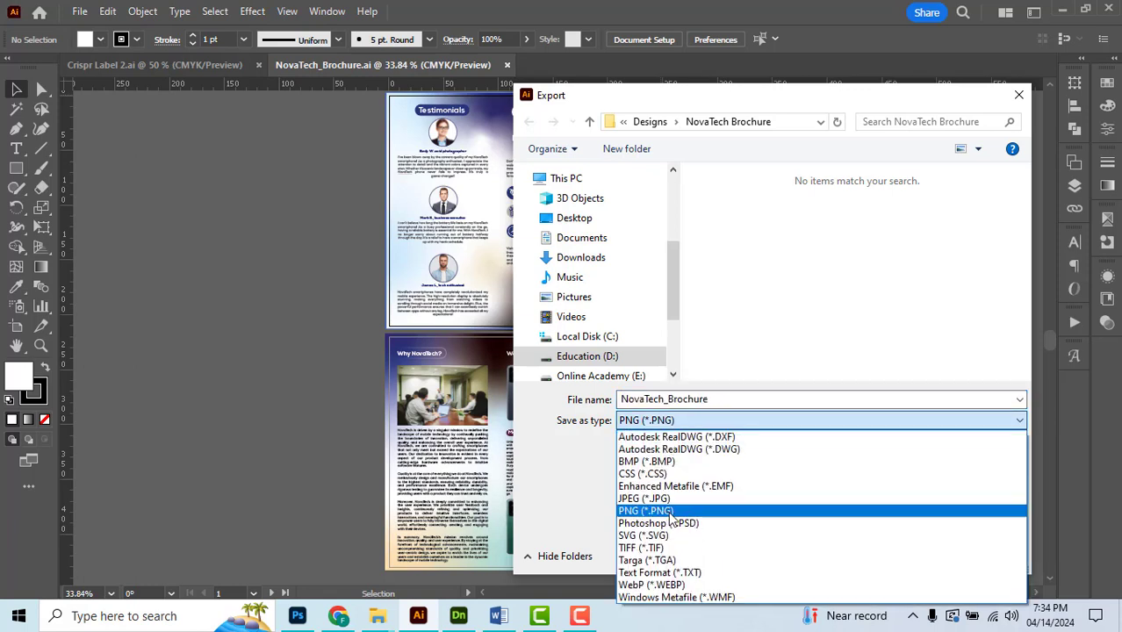
click(672, 512)
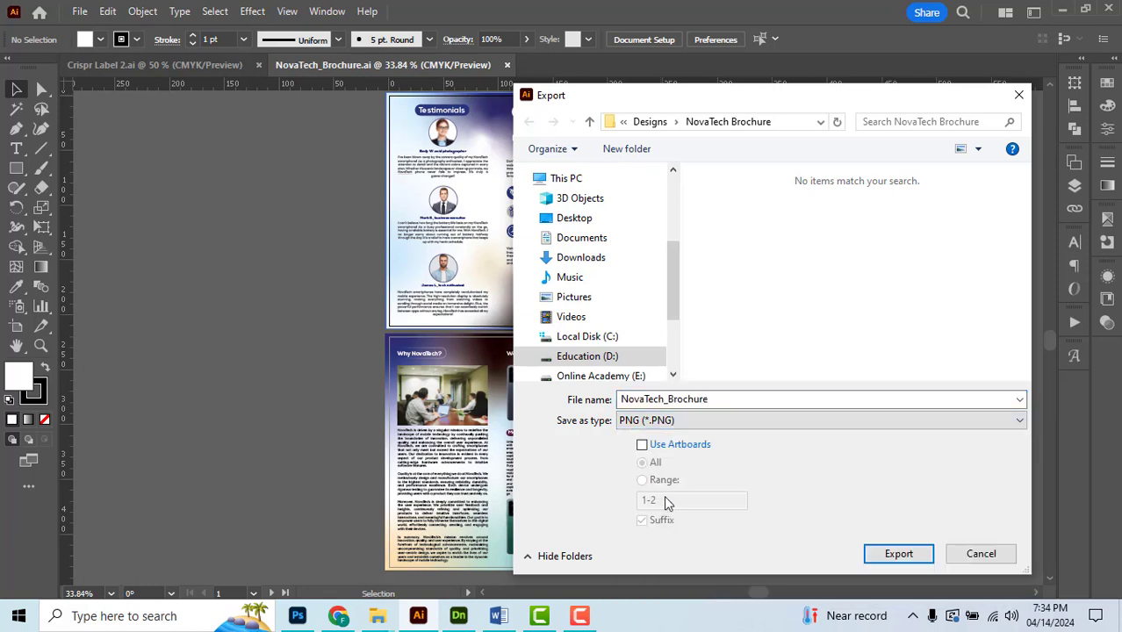
click(642, 445)
drag(801, 103, 663, 103)
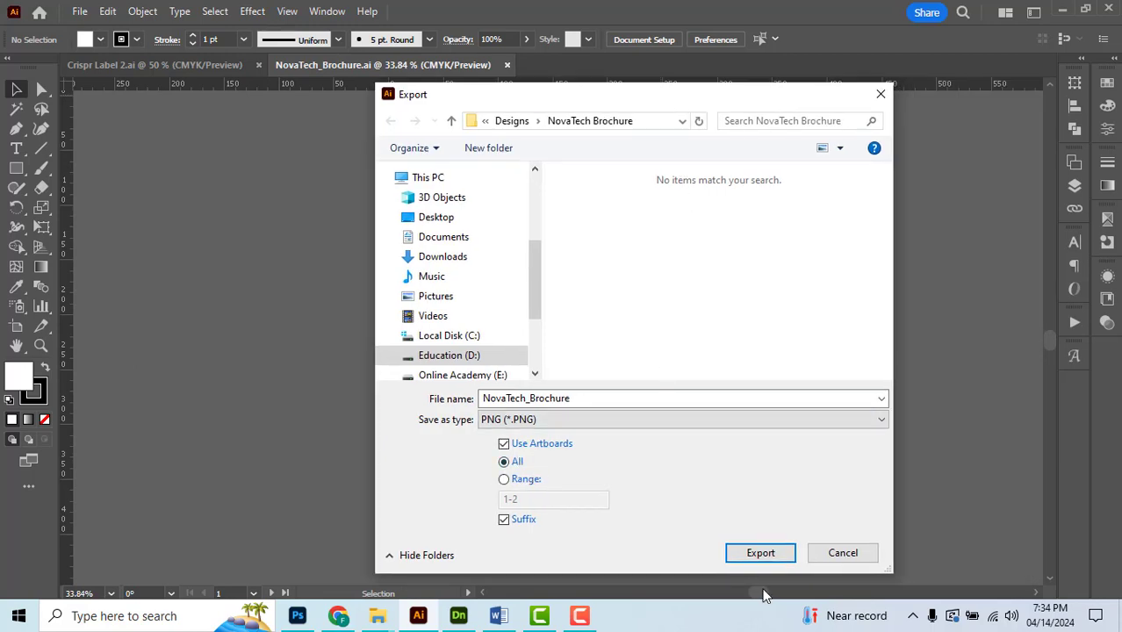
click(760, 556)
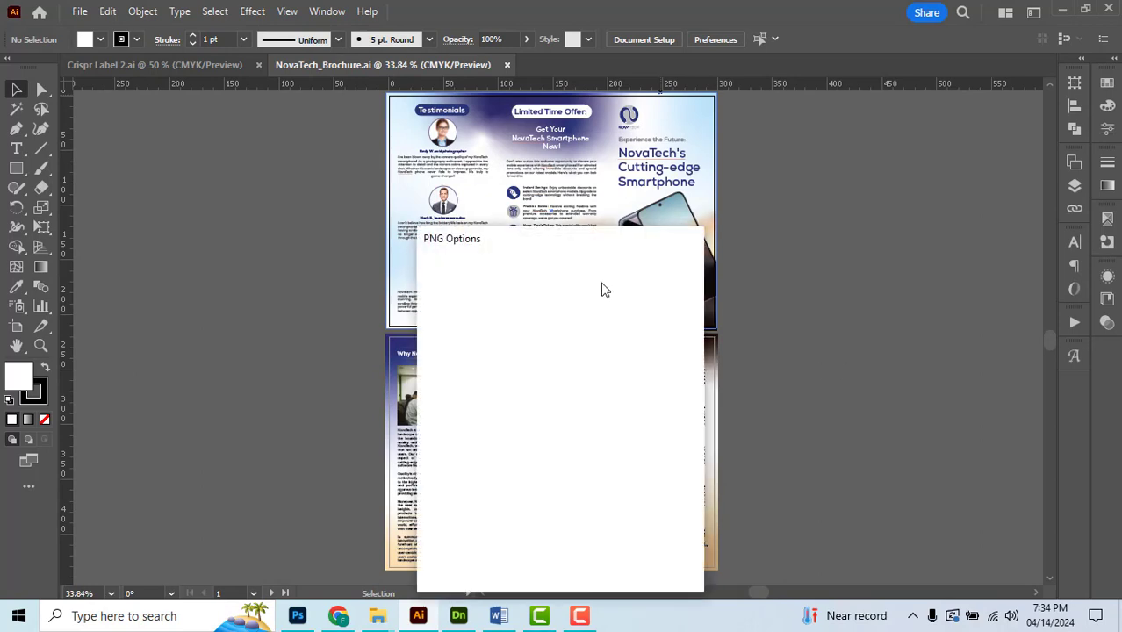
- In PNG Options, keep resolution at High (300 ppi) and background White
drag(586, 239, 637, 159)
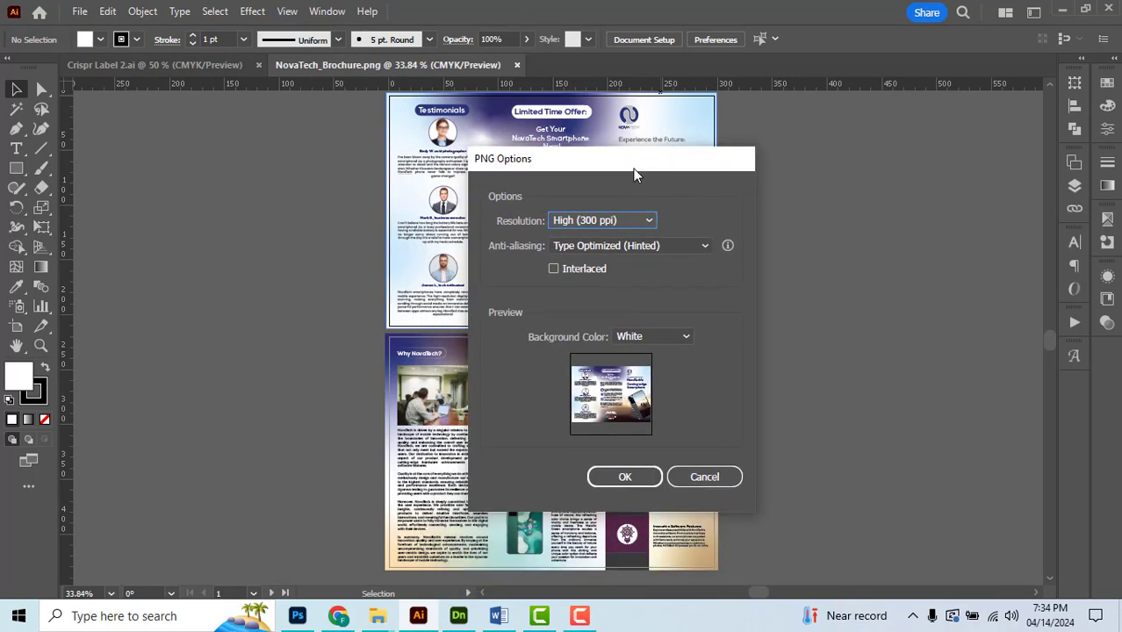
click(645, 221)
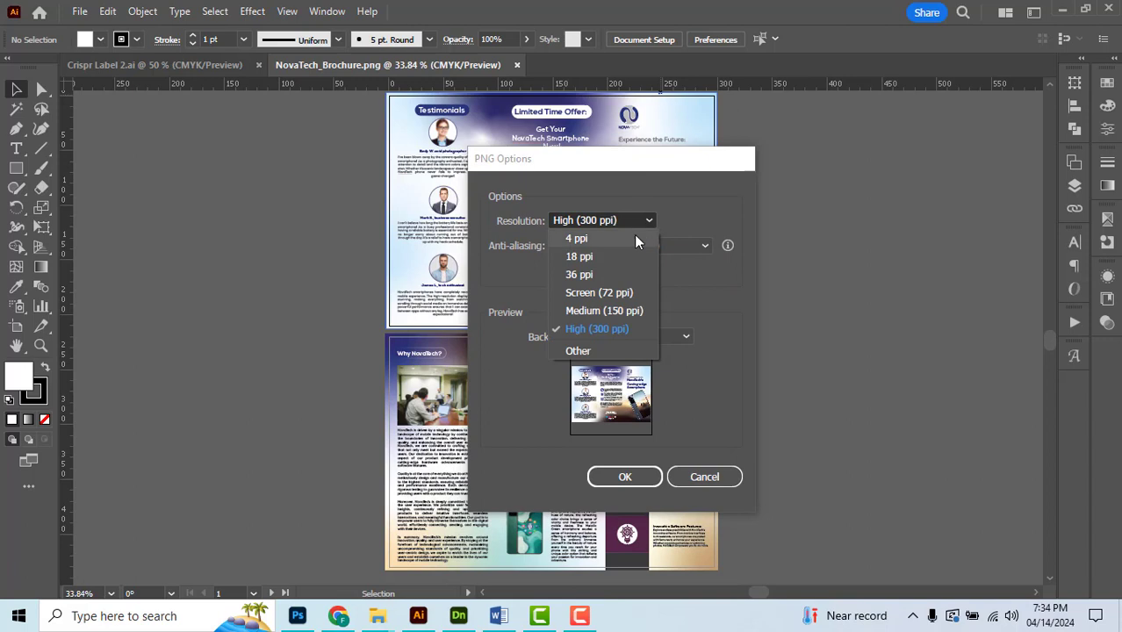
click(620, 326)
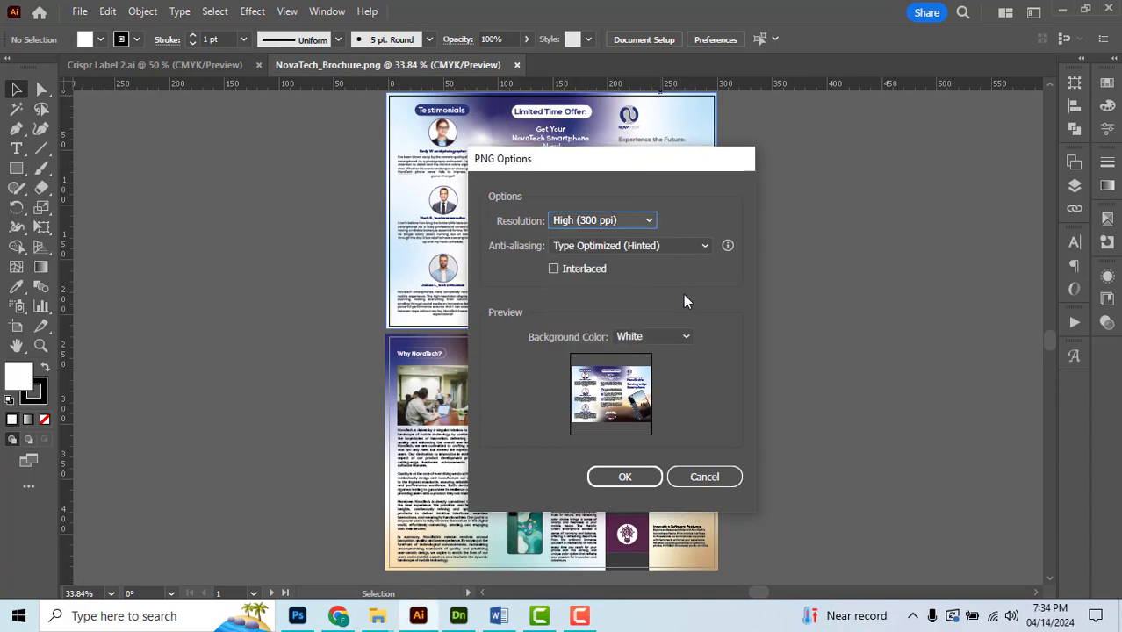
click(588, 219)
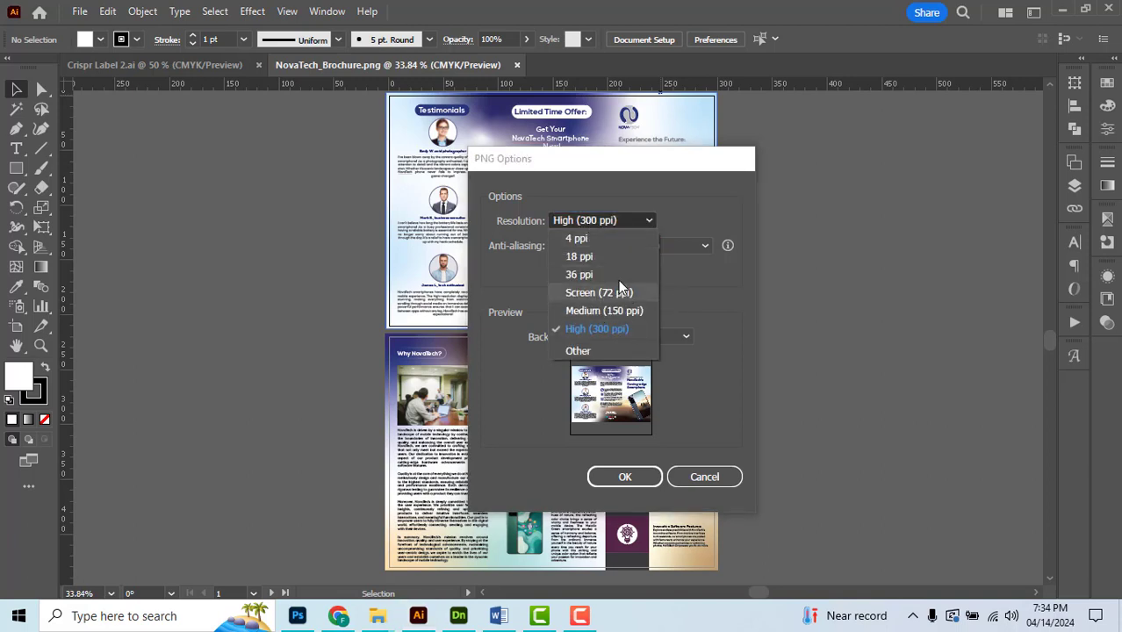
click(722, 278)
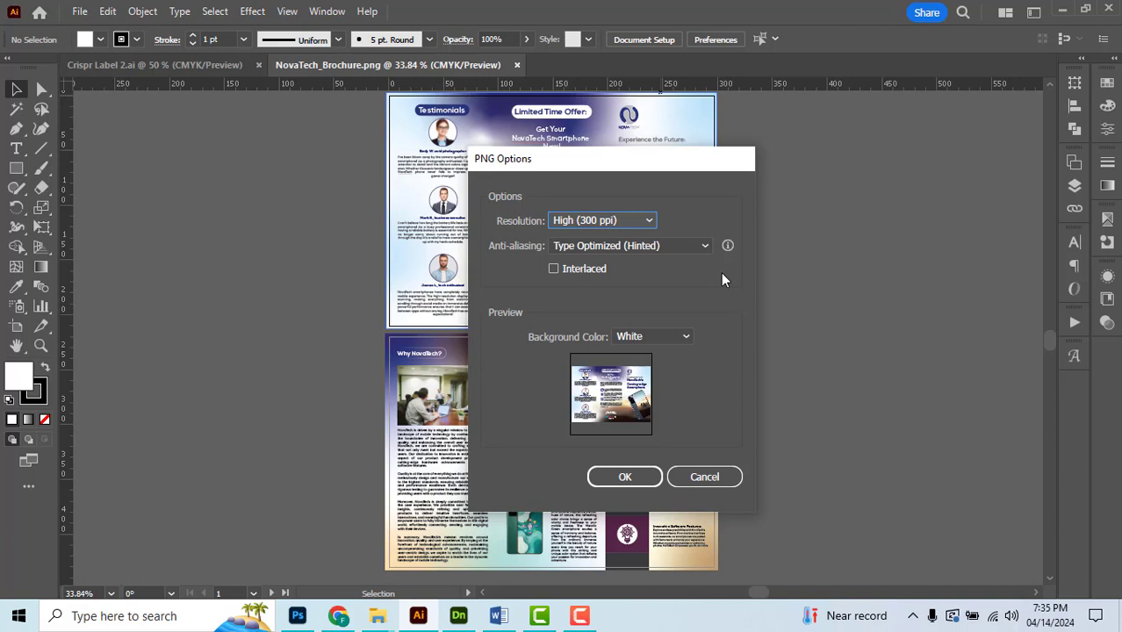
click(659, 336)
click(645, 373)
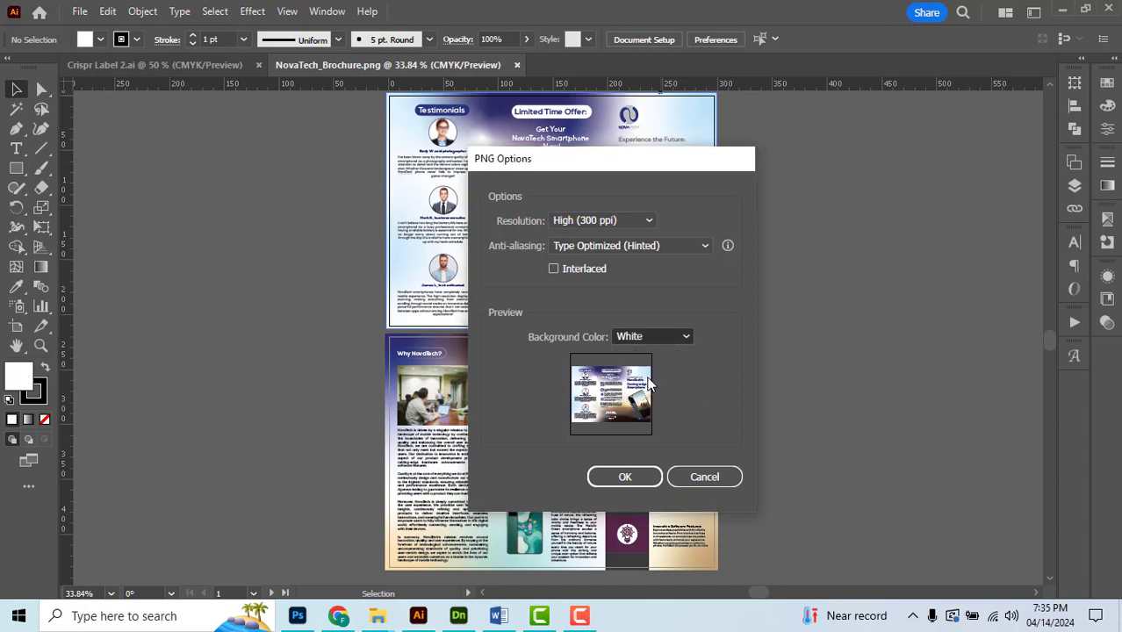
- Confirm the PNG export, then select NovaTech_Brochure-01 and -02 in the NovaTech Brochure folder
click(625, 479)
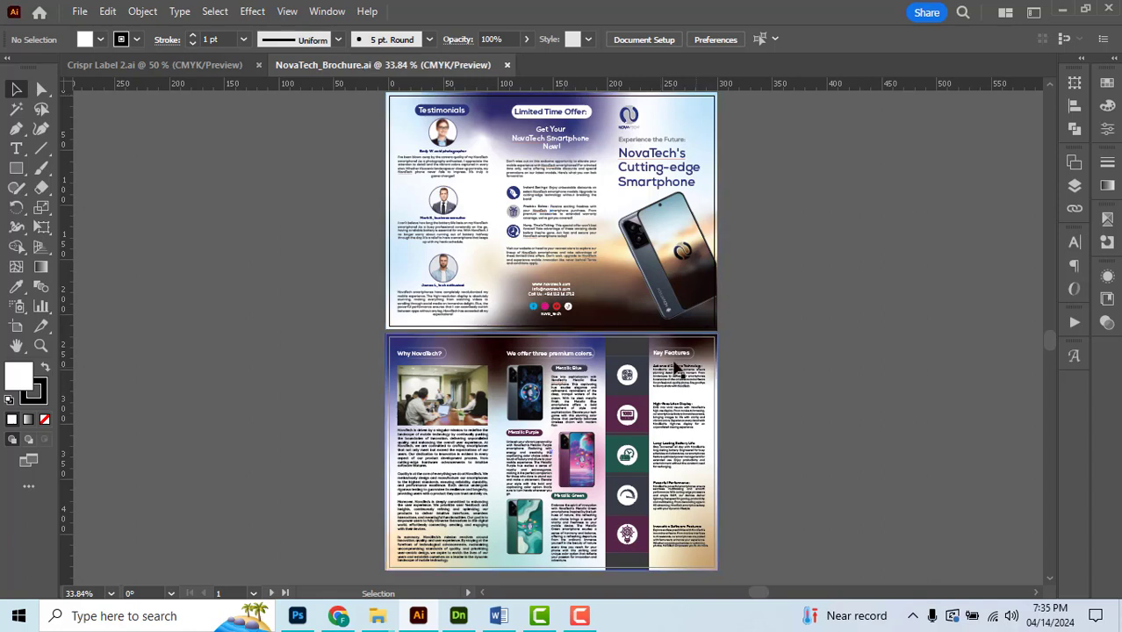
mouse_move(377, 619)
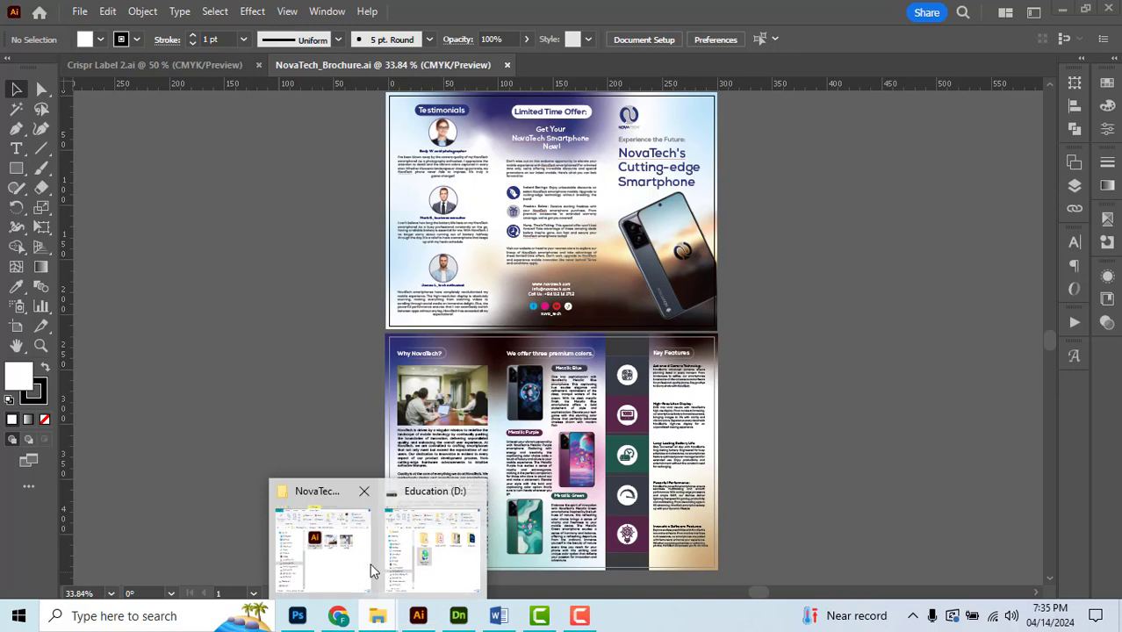
click(318, 562)
drag(631, 66, 566, 69)
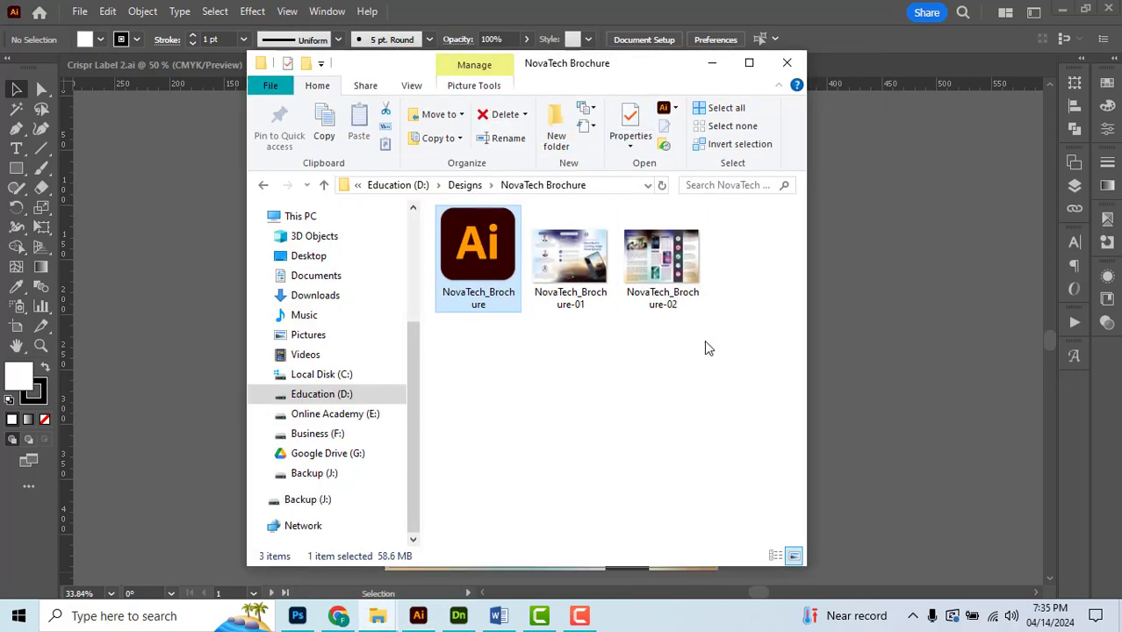
drag(704, 340, 669, 263)
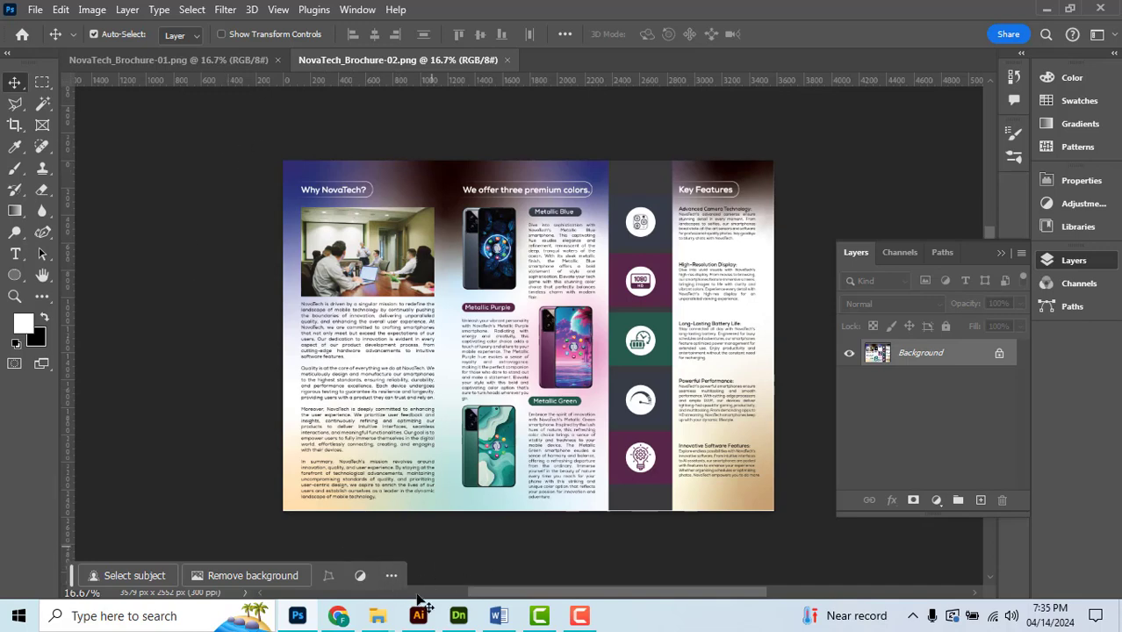
- Browse D: to the MD434_Free_Clean_Trifold_Flyer_Mockup folder and drag Free_Trifold_Flyer_Mockup_5.psd into Photoshop
mouse_move(378, 616)
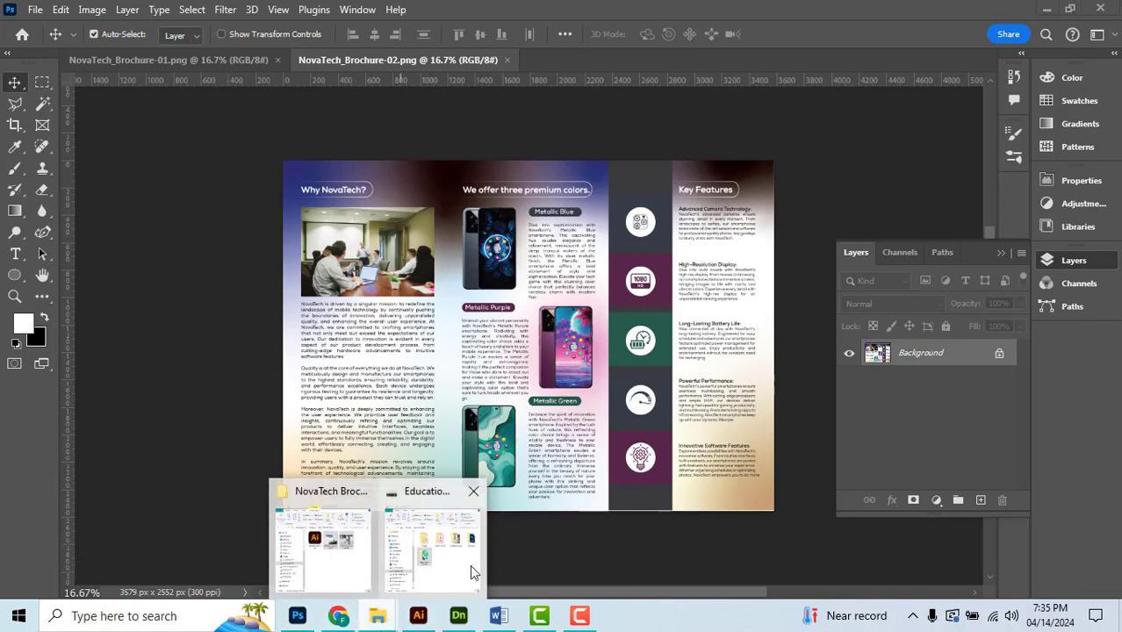
click(402, 582)
click(171, 444)
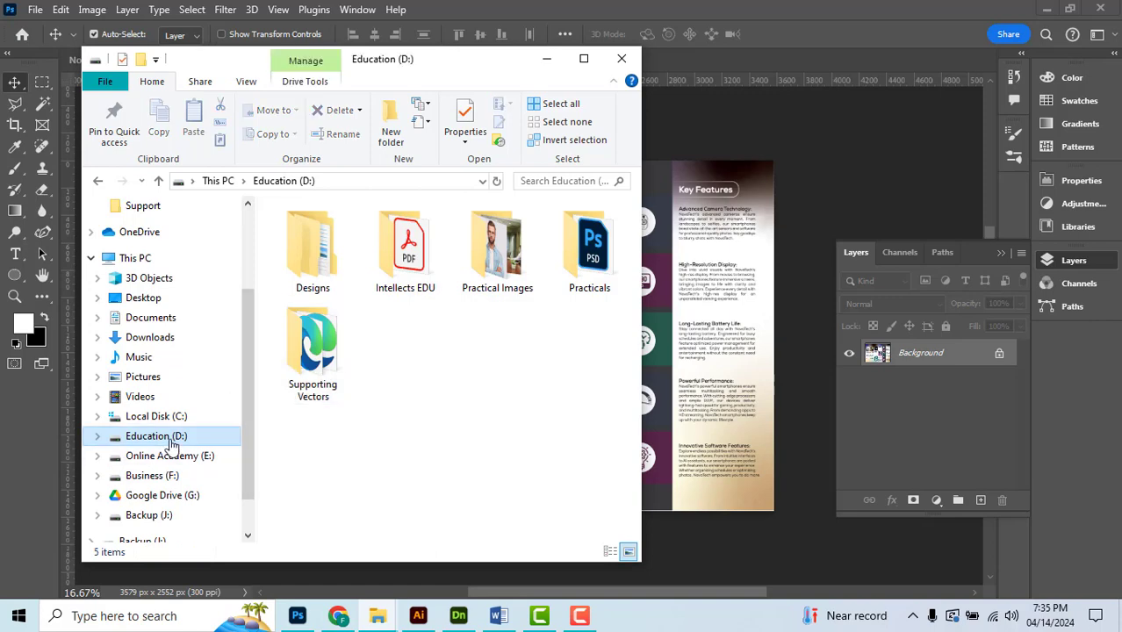
double_click(330, 373)
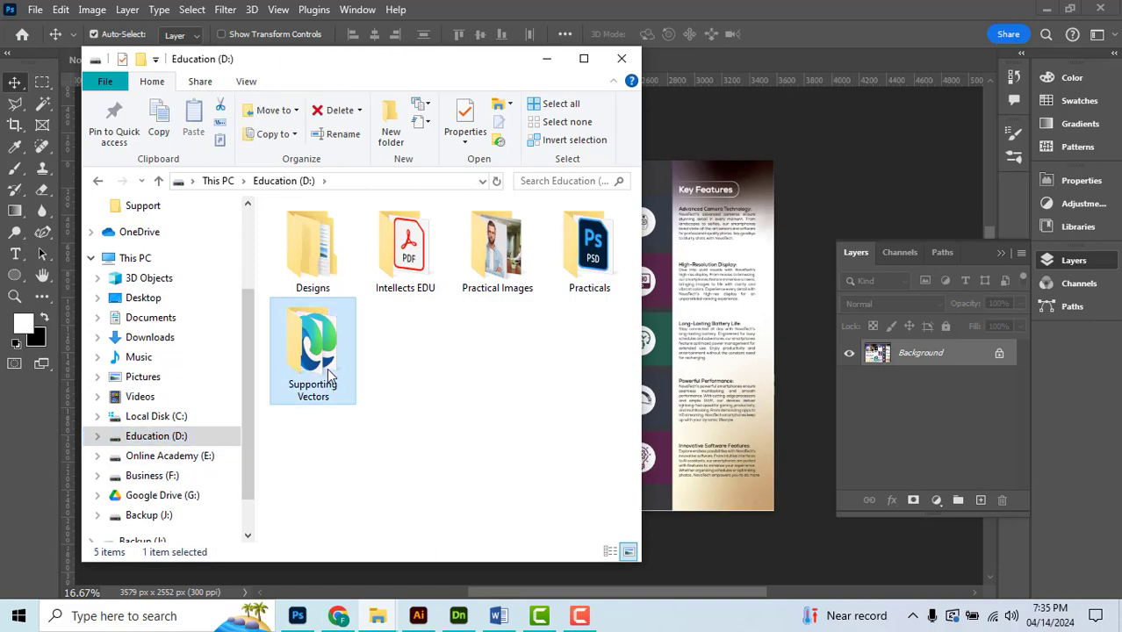
double_click(318, 230)
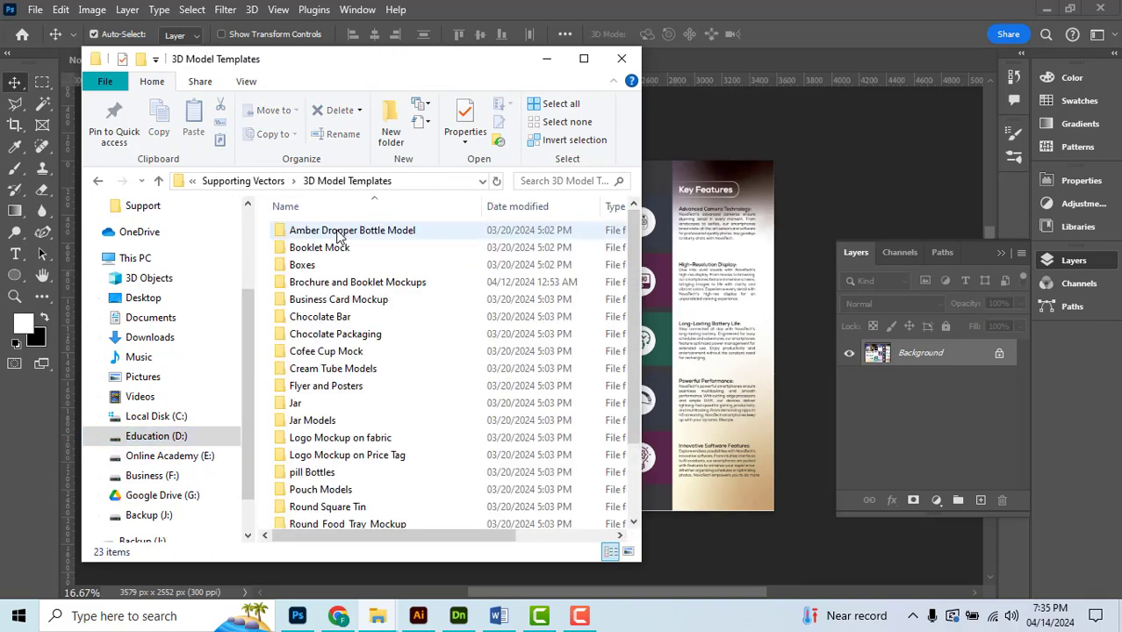
double_click(403, 285)
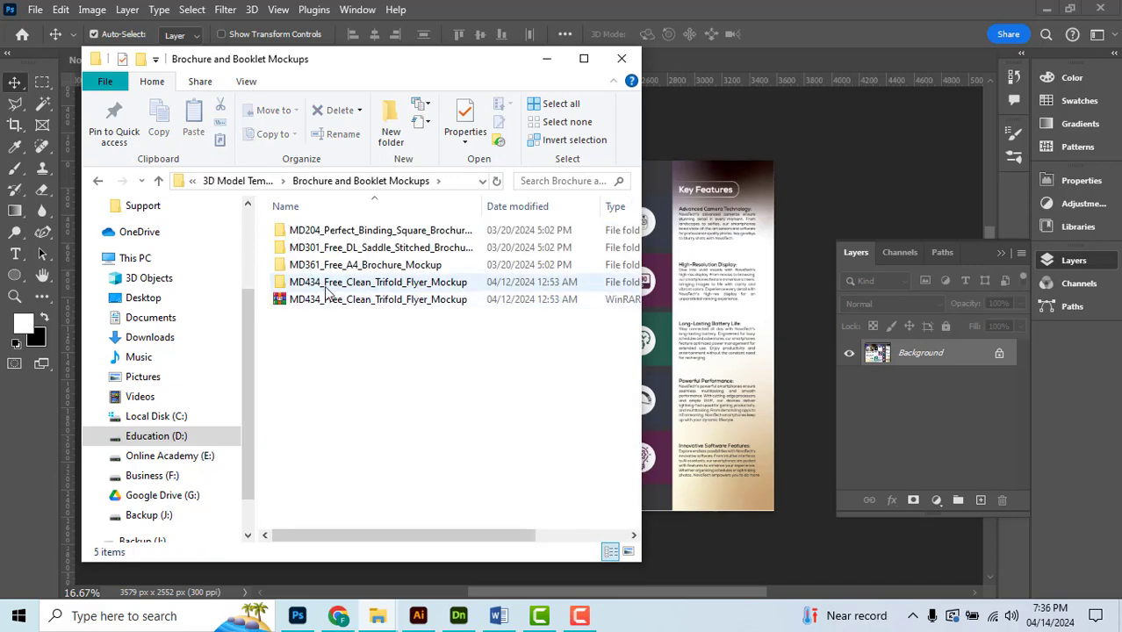
double_click(423, 285)
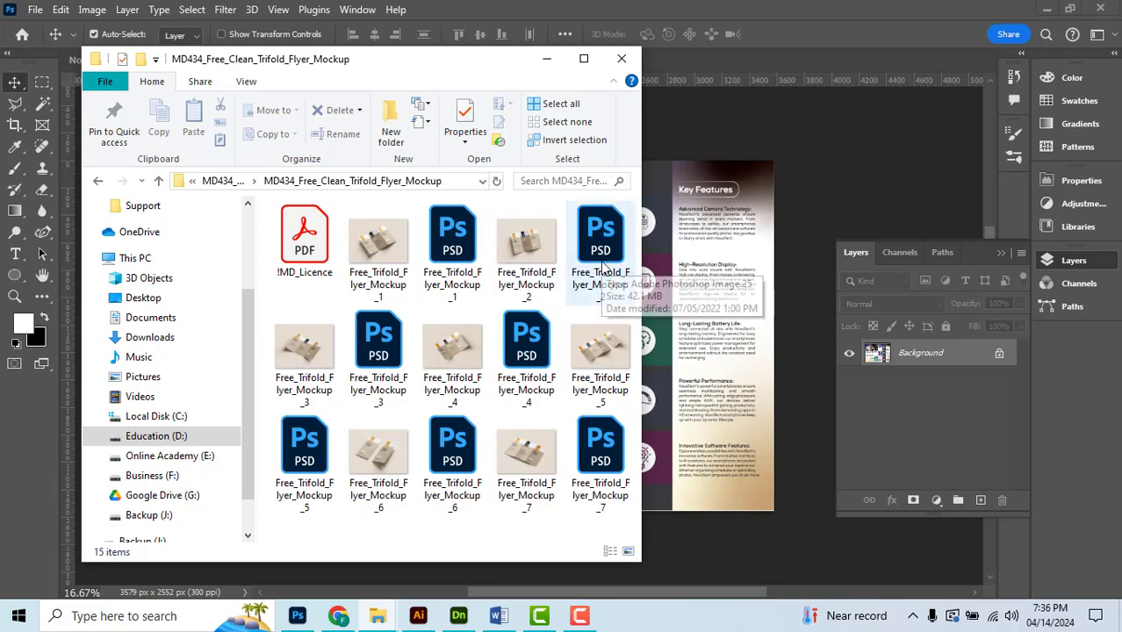
click(314, 472)
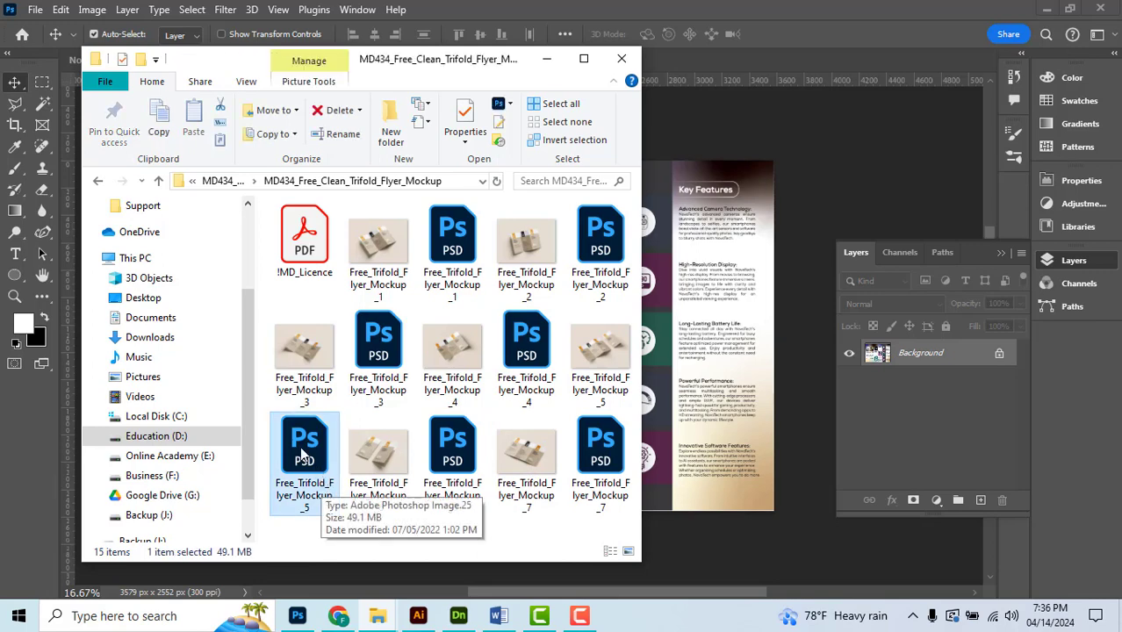
drag(327, 495, 715, 109)
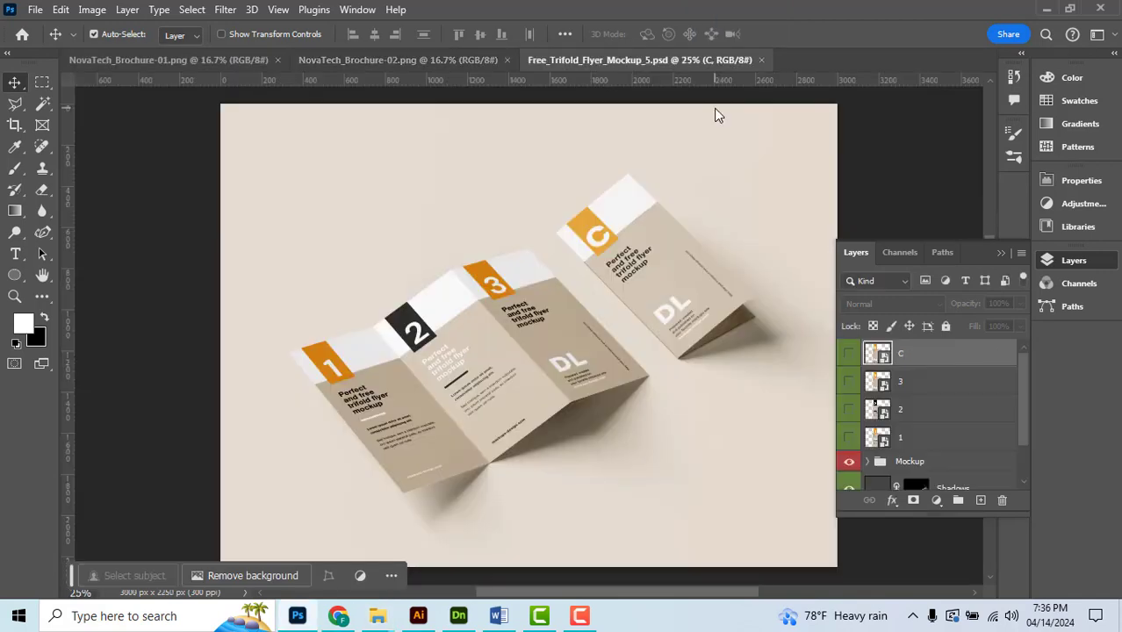
- Inspect mockup layers 1, 2, 3 and C, then open the C smart object as 3.psb
click(1066, 259)
click(1066, 259)
scroll(906, 422, down, 1)
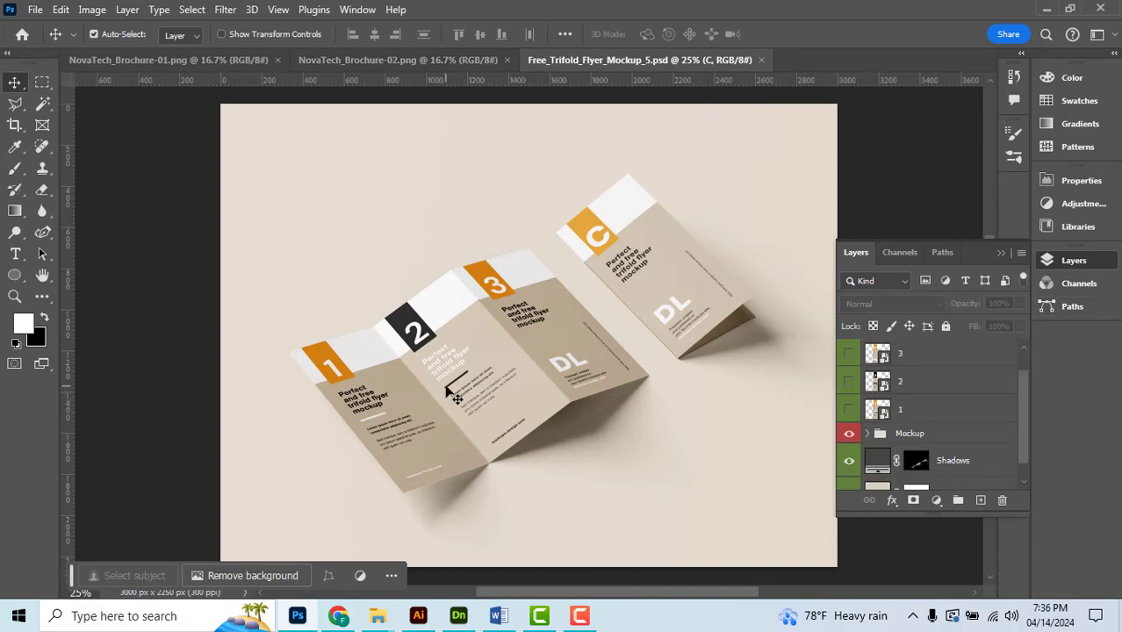
scroll(936, 416, up, 1)
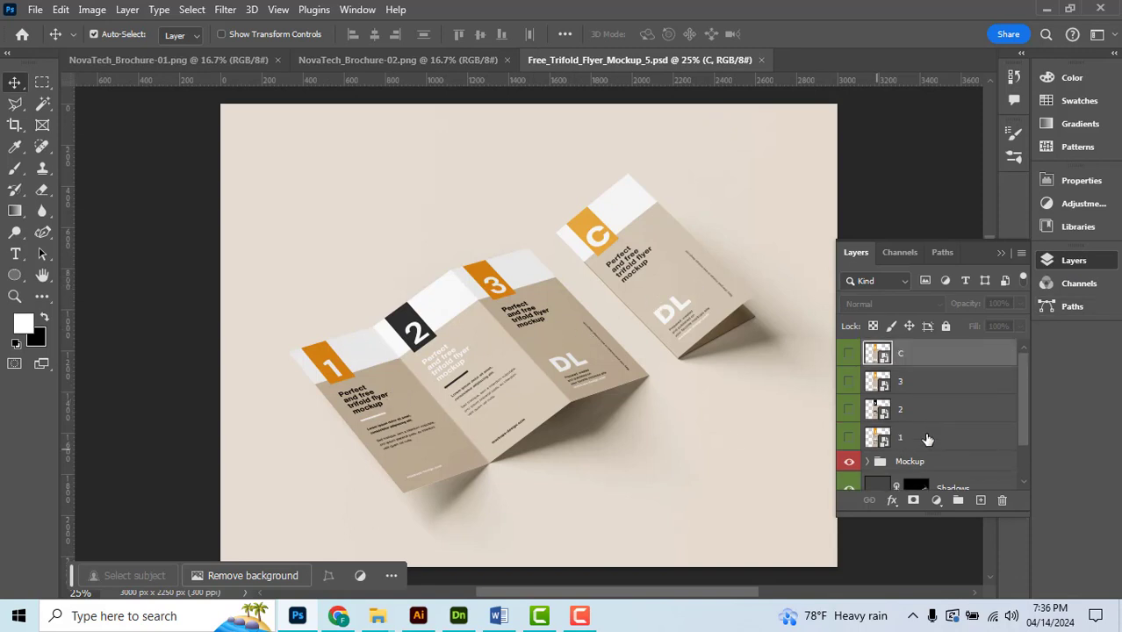
click(927, 439)
click(926, 411)
click(926, 383)
click(927, 353)
click(927, 439)
click(927, 411)
click(926, 383)
click(926, 353)
double_click(877, 354)
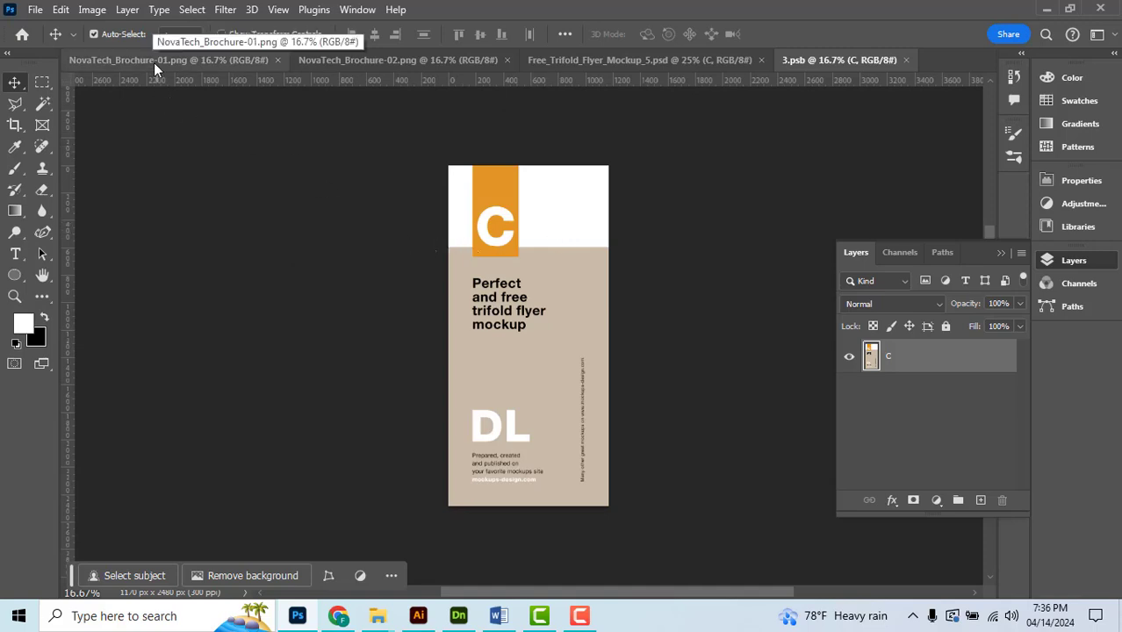
- Marquee-select the entire NovaTech_Brochure-01 spread, then go back to the 3.psb document
click(188, 63)
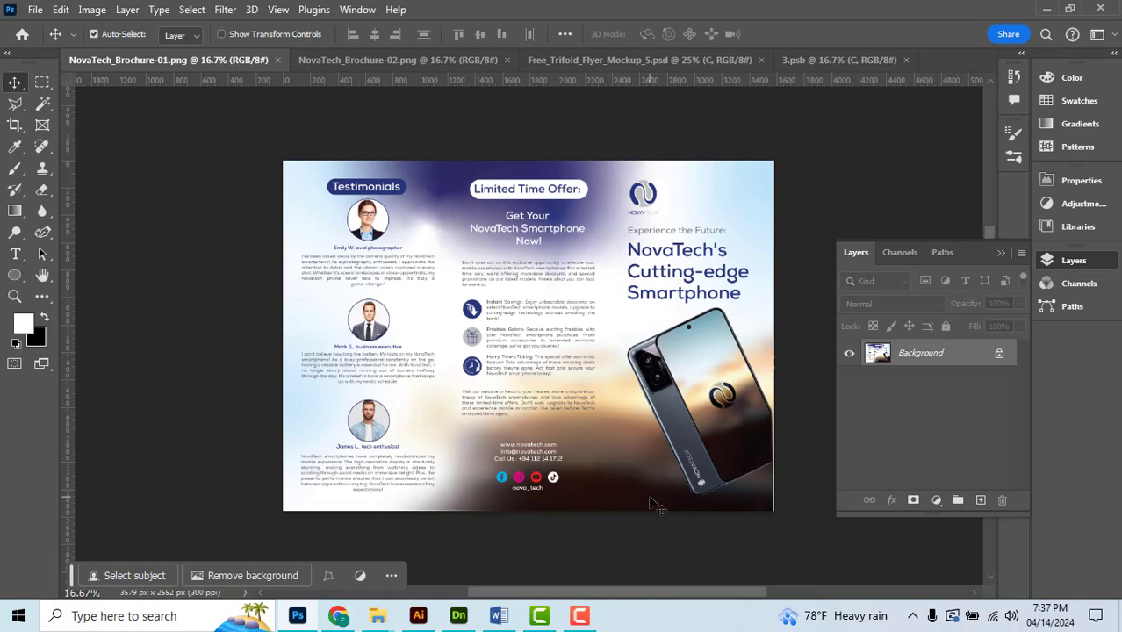
click(43, 84)
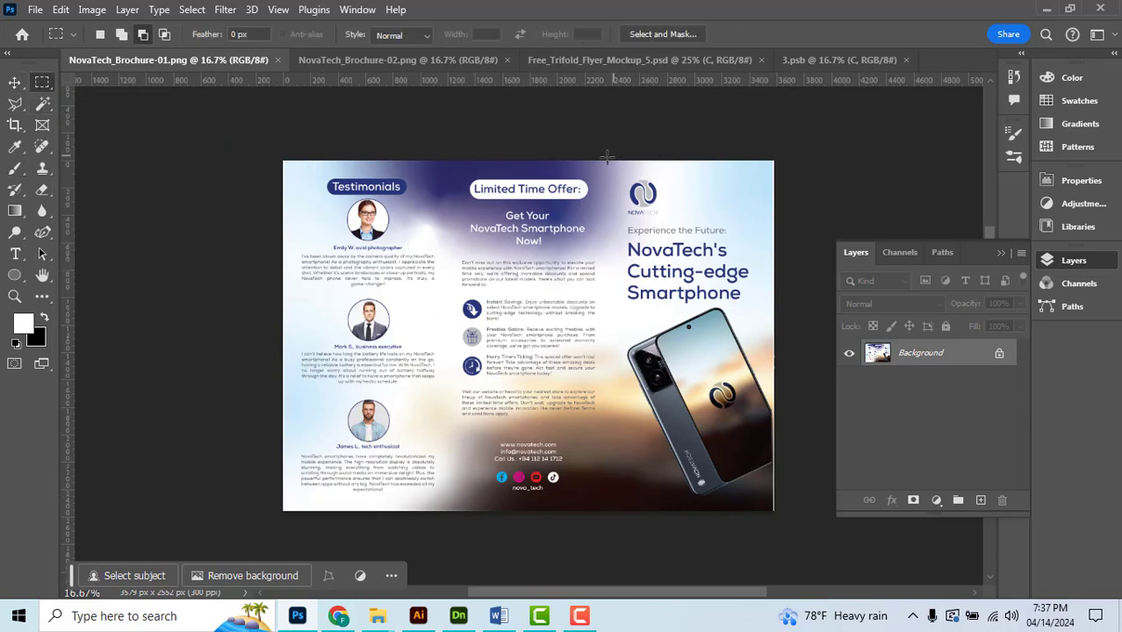
drag(615, 158, 776, 539)
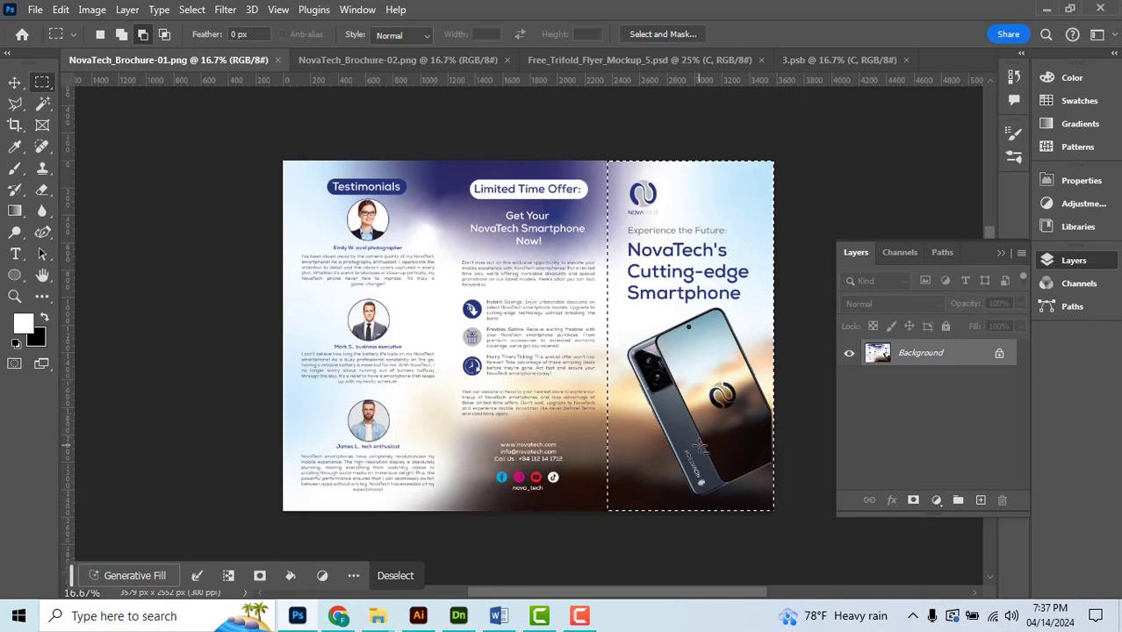
click(687, 445)
drag(276, 160, 787, 535)
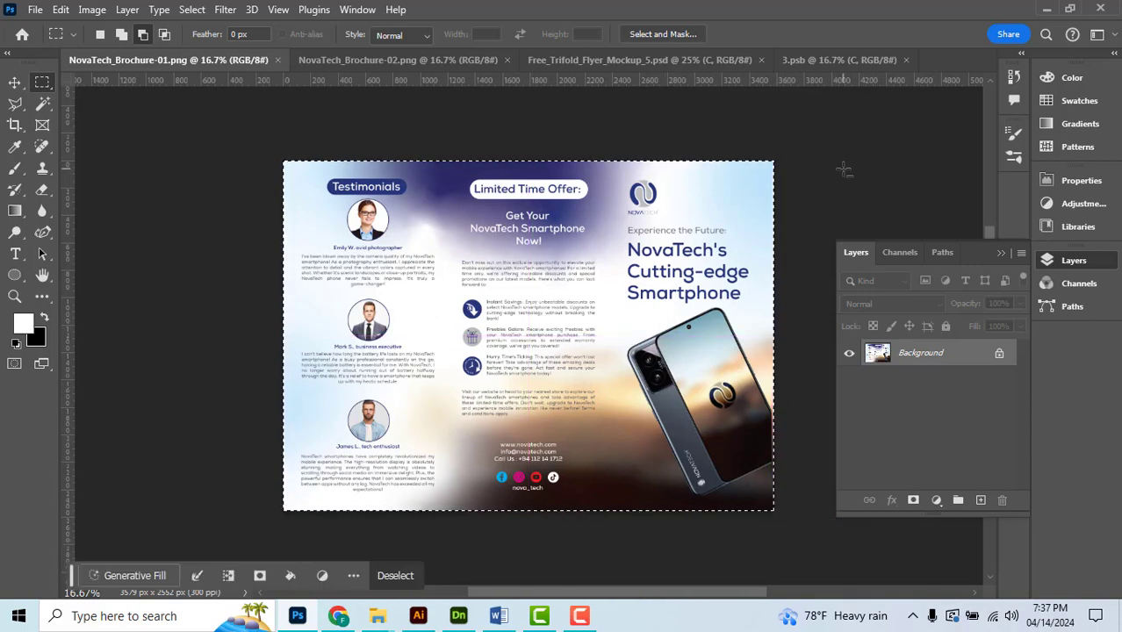
click(816, 62)
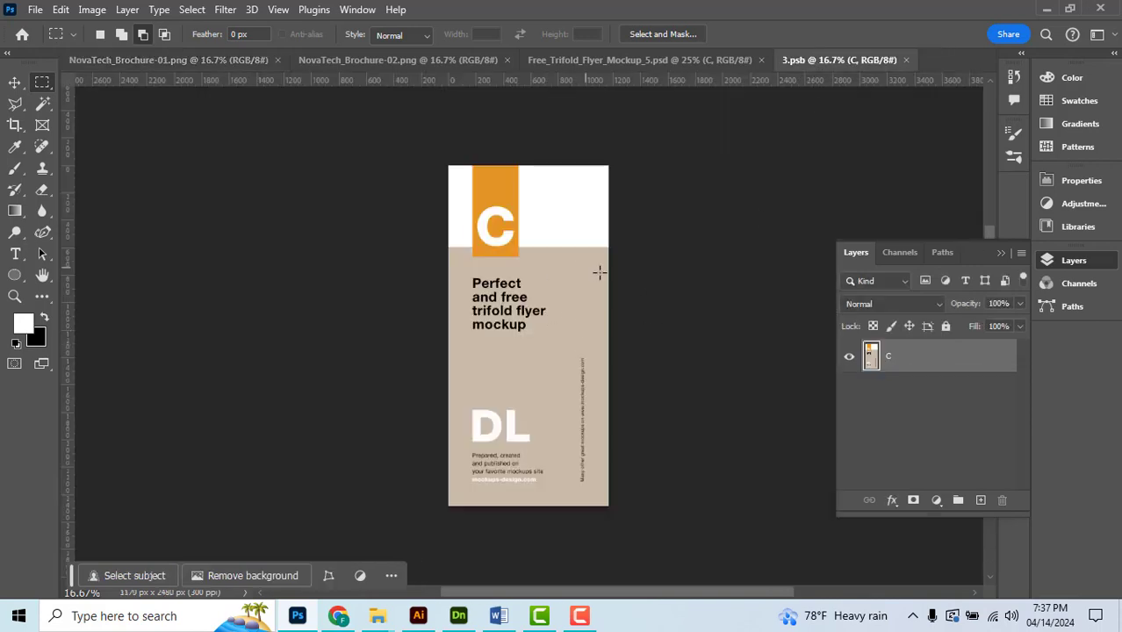
- Paste the brochure into 3.psb and position the NovaTech cover panel to fill the page
key(ctrl+v)
key(v)
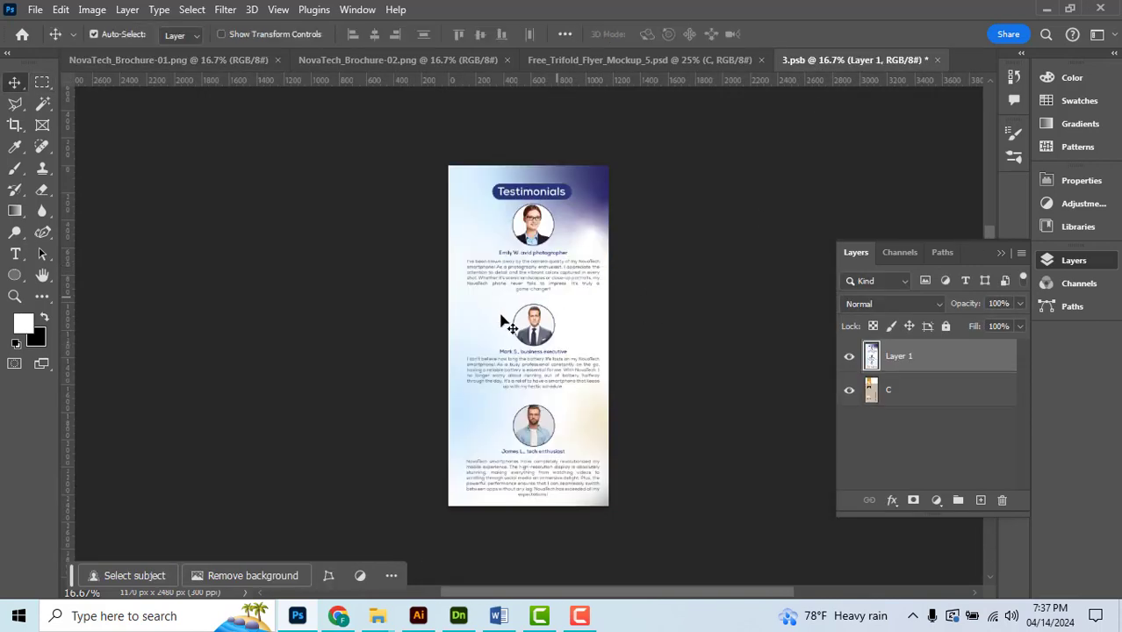
drag(626, 322, 465, 322)
drag(547, 321, 553, 323)
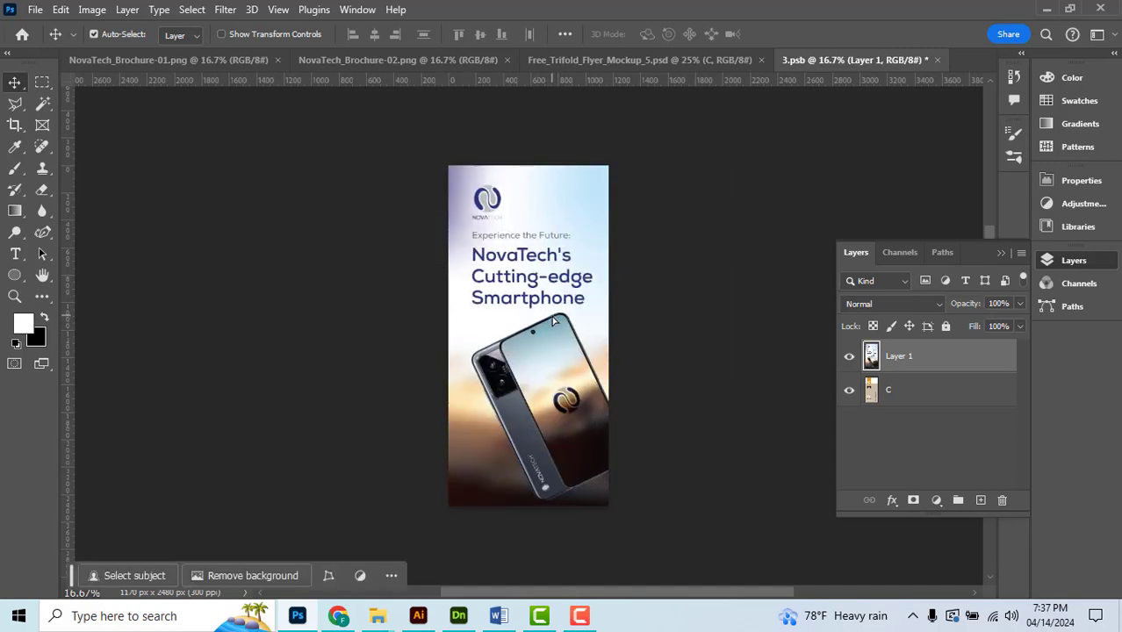
key(shift+Left)
key(shift+Left)
key(shift+Left)
key(shift+Left)
key(shift+Left)
key(shift+Left)
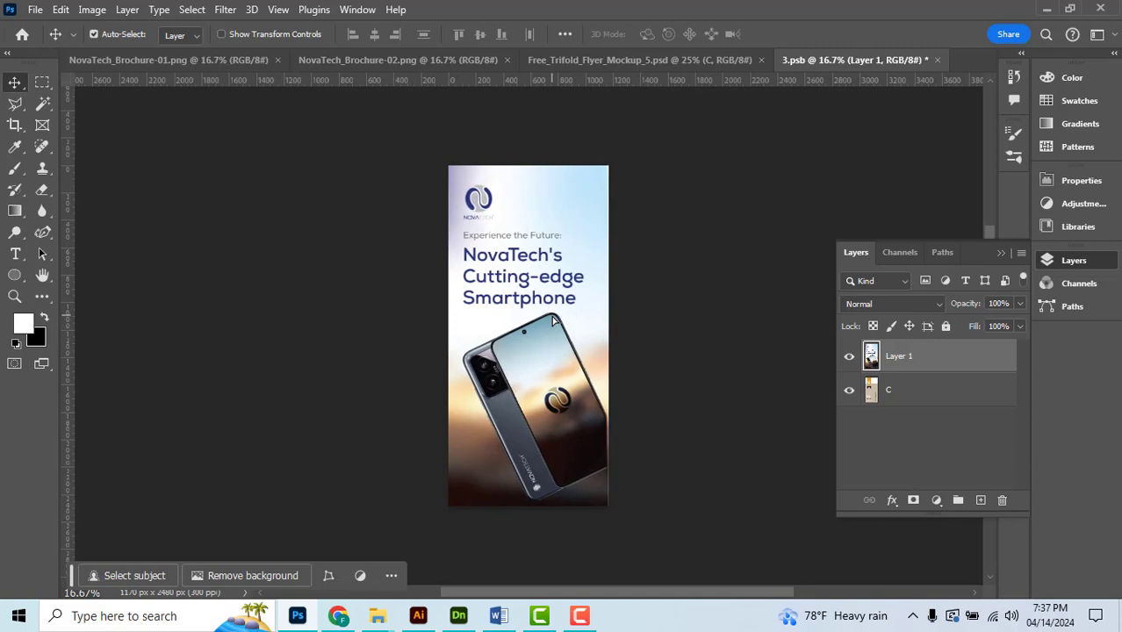
key(shift+Right)
key(shift+Right)
key(shift+Up)
key(shift+Up)
key(shift+Up)
key(shift+Up)
key(shift+Up)
key(shift+Right)
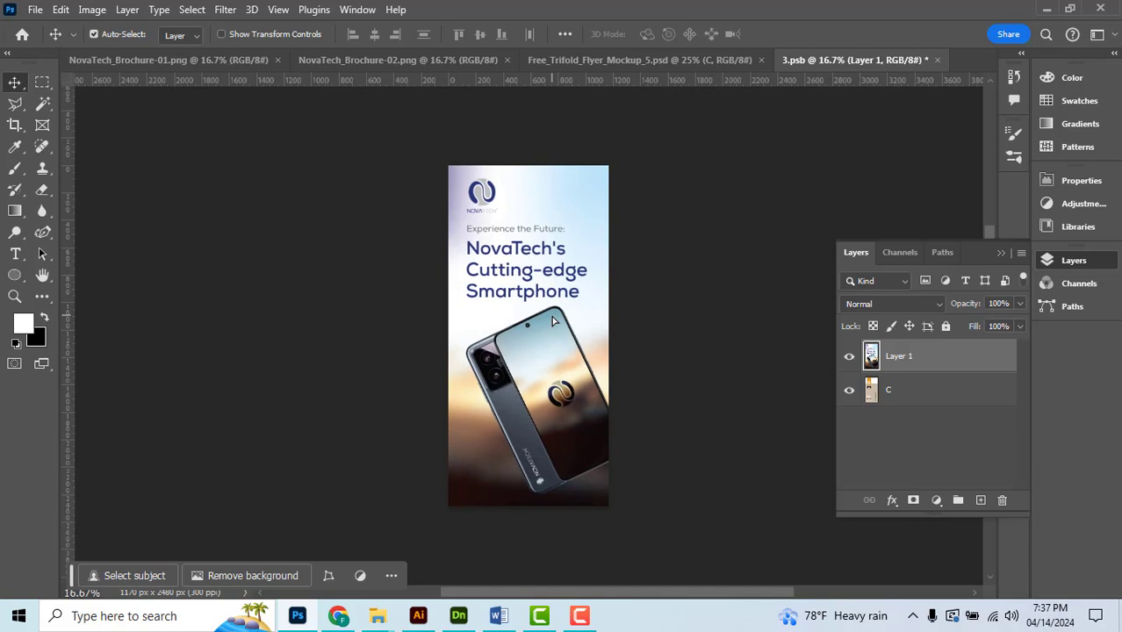
- Save 3.psb, verify the cover on the mockup, and close 3.psb
key(ctrl)
key(ctrl+s)
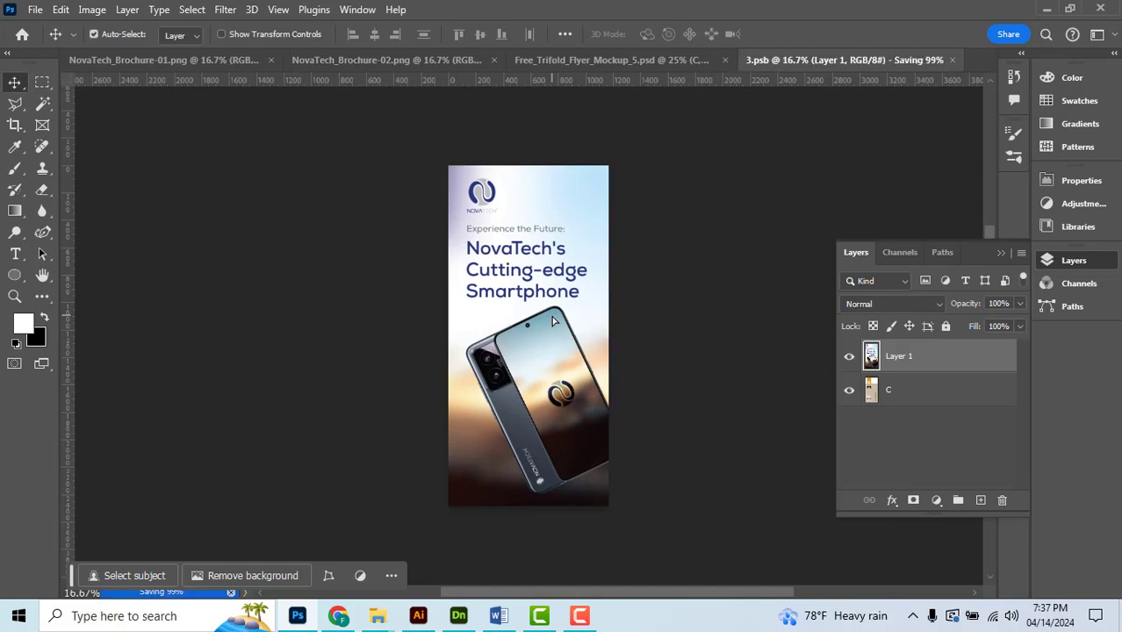
click(585, 60)
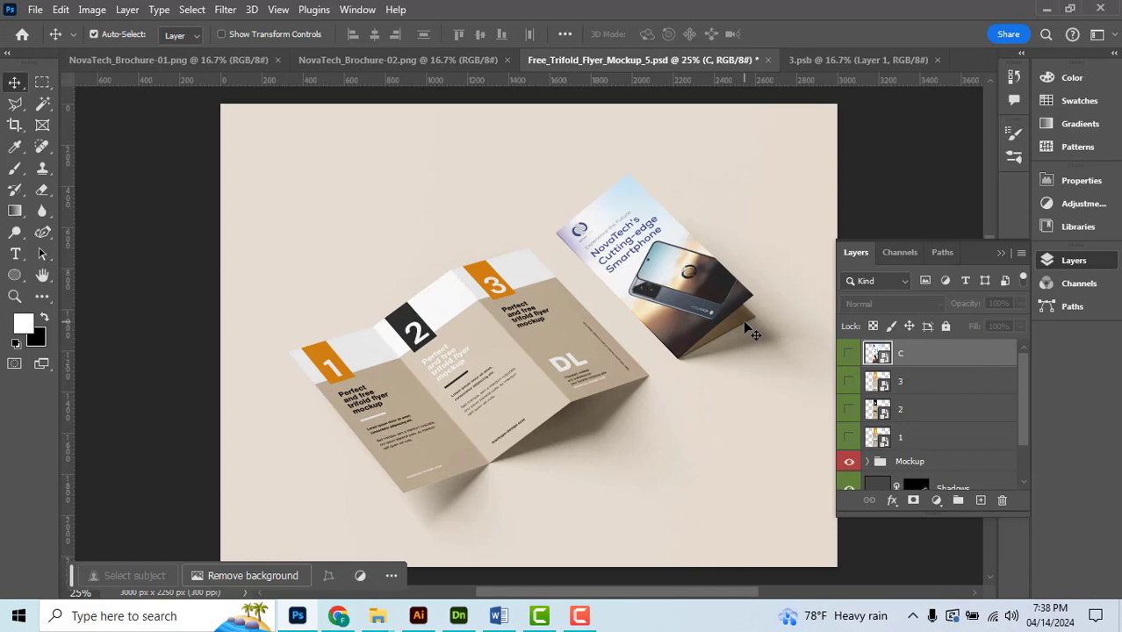
click(821, 61)
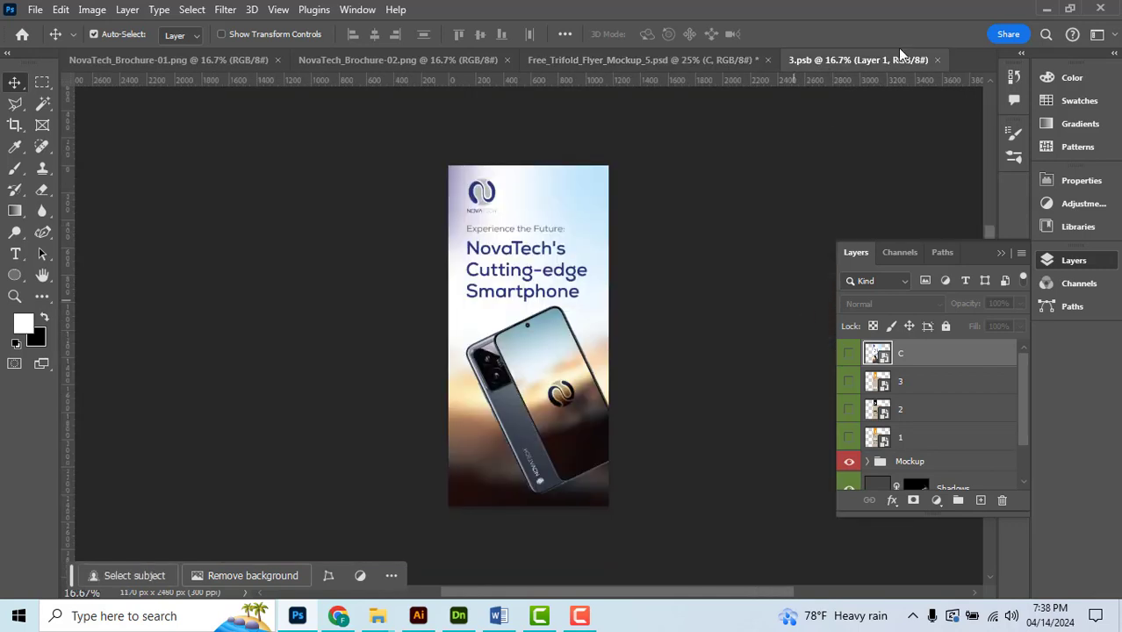
click(937, 61)
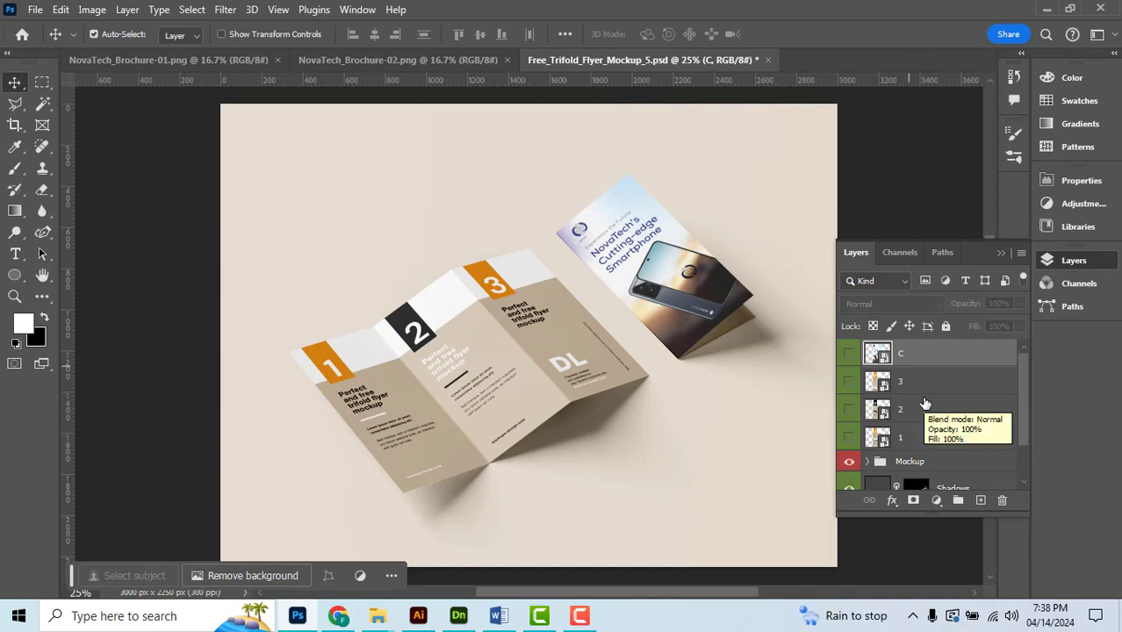
- Open panel 2's smart object and marquee-select the whole NovaTech_Brochure-02 spread
double_click(875, 419)
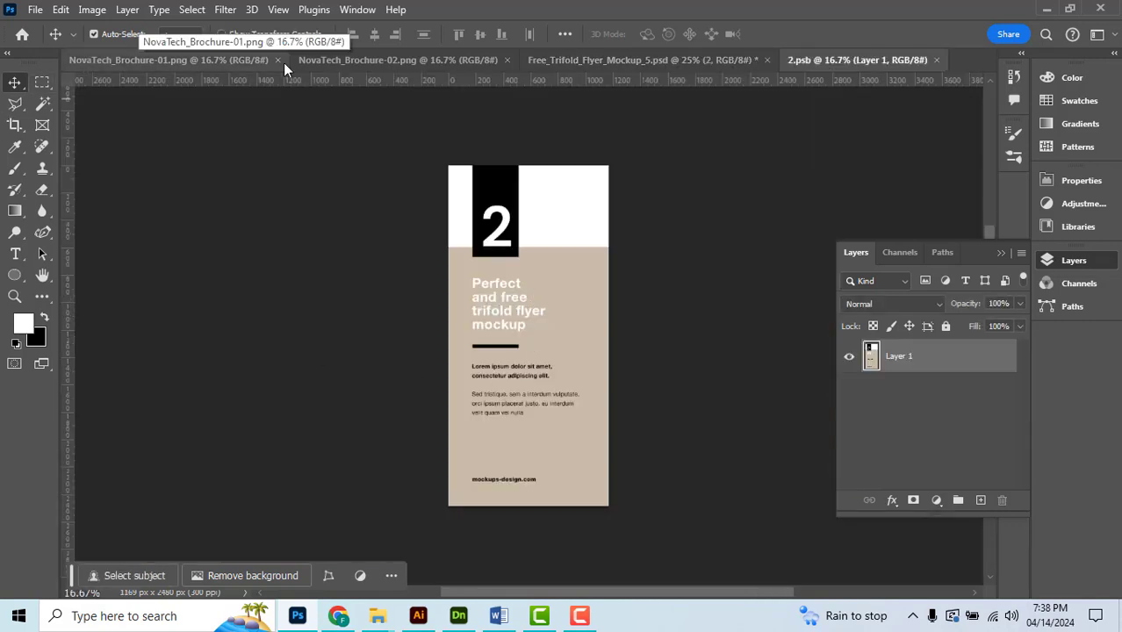
click(385, 62)
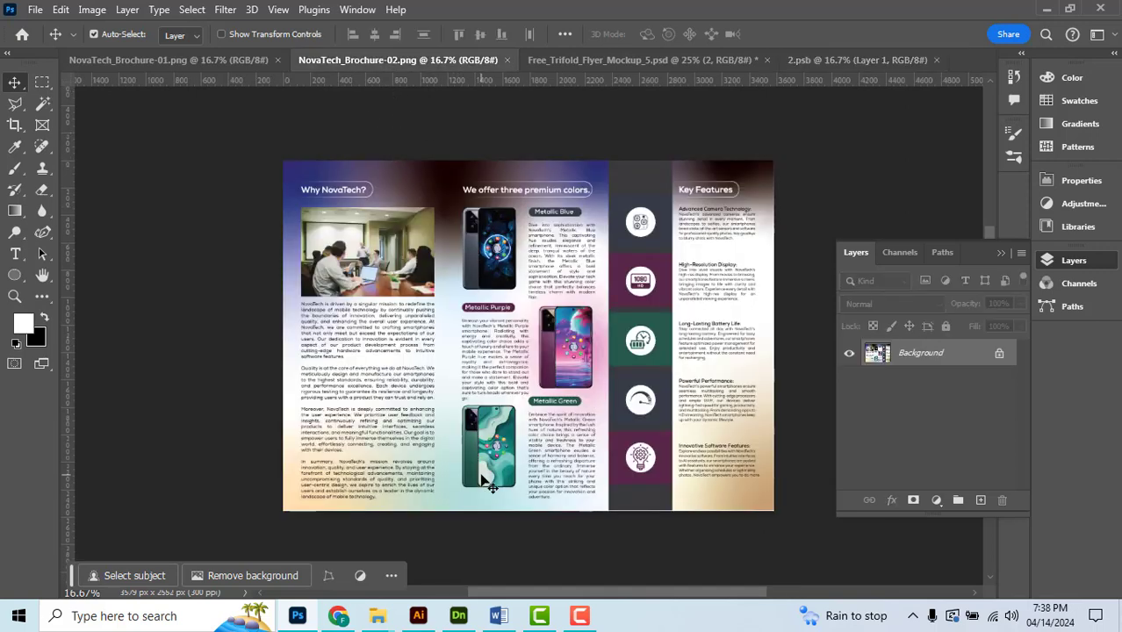
click(42, 83)
drag(288, 163, 774, 513)
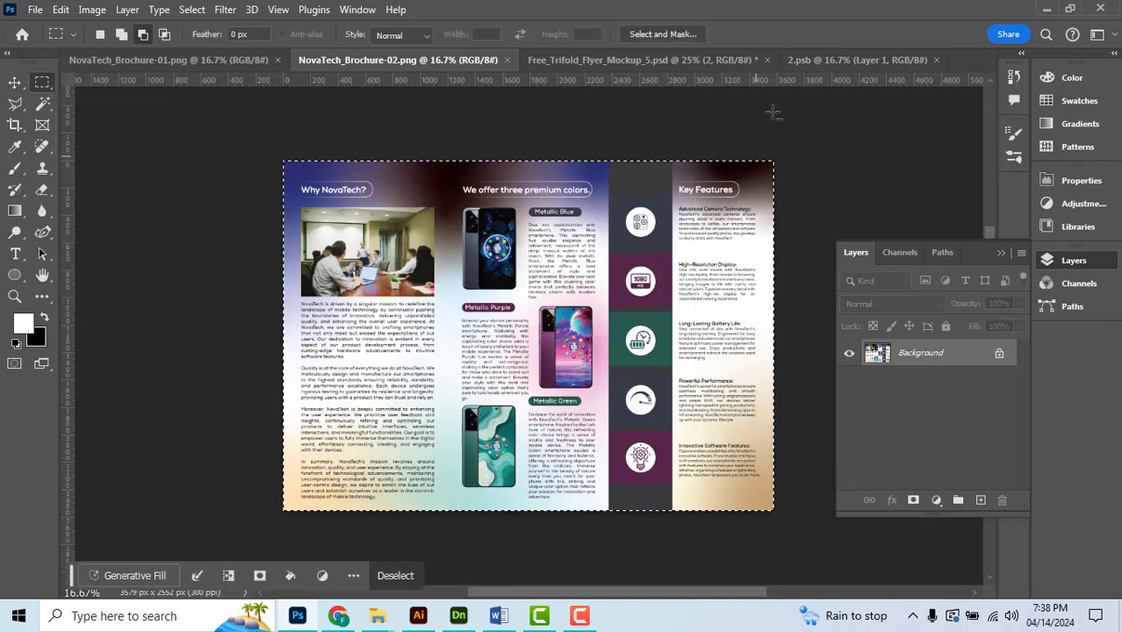
- Paste and nudge the 'We offer three premium colors' page into panel 2, save, and view the mockup
click(825, 59)
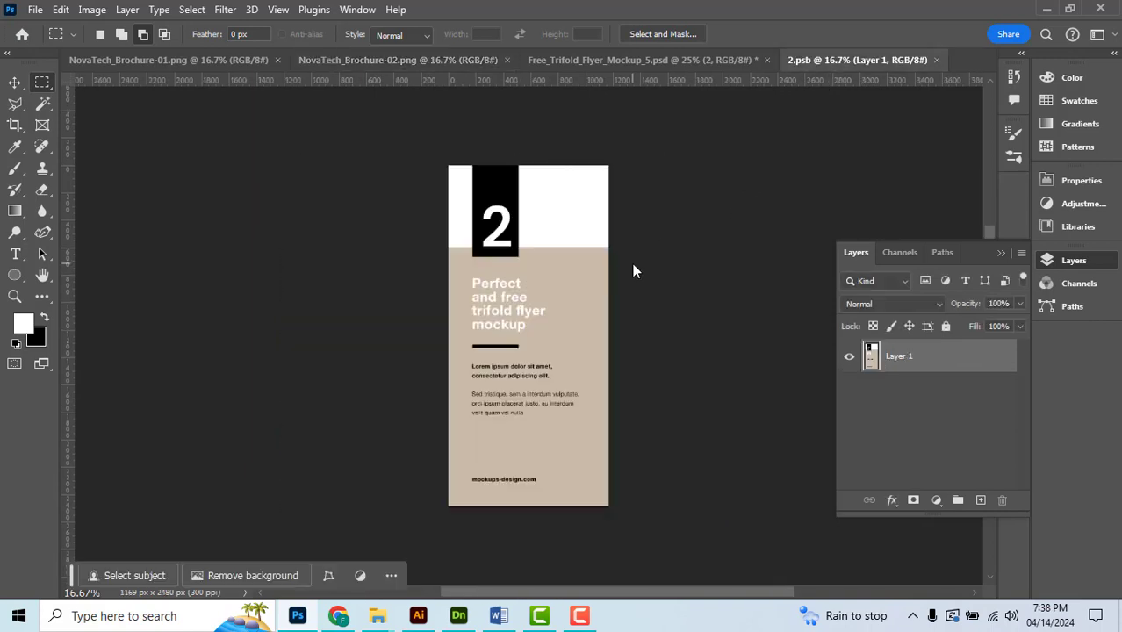
key(ctrl+v)
key(v)
drag(538, 342, 516, 313)
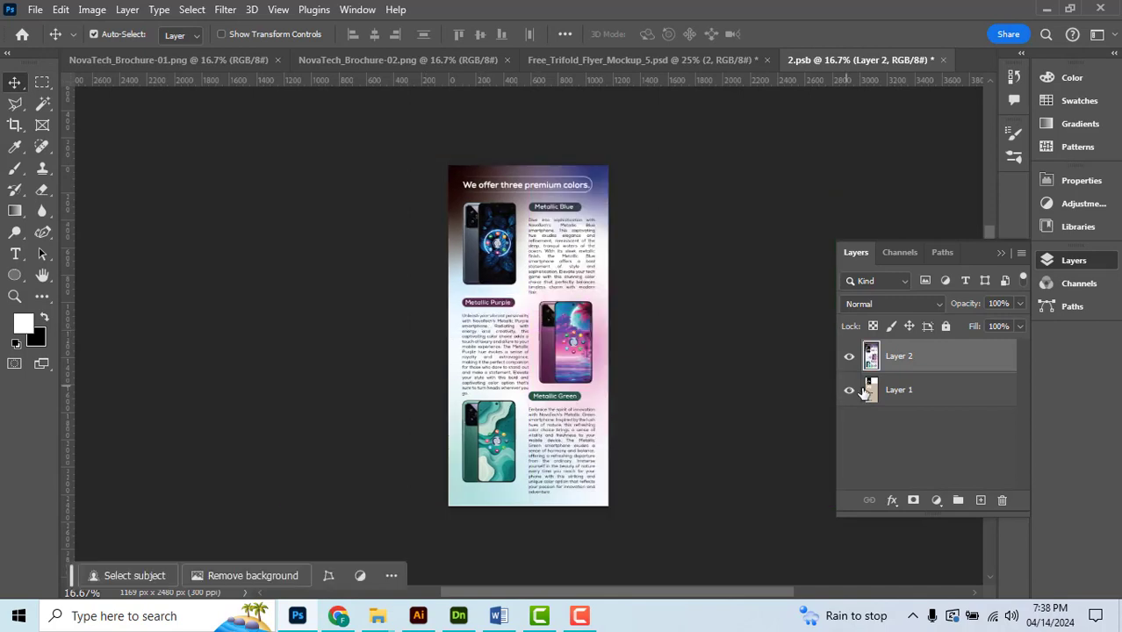
key(Right)
key(Right)
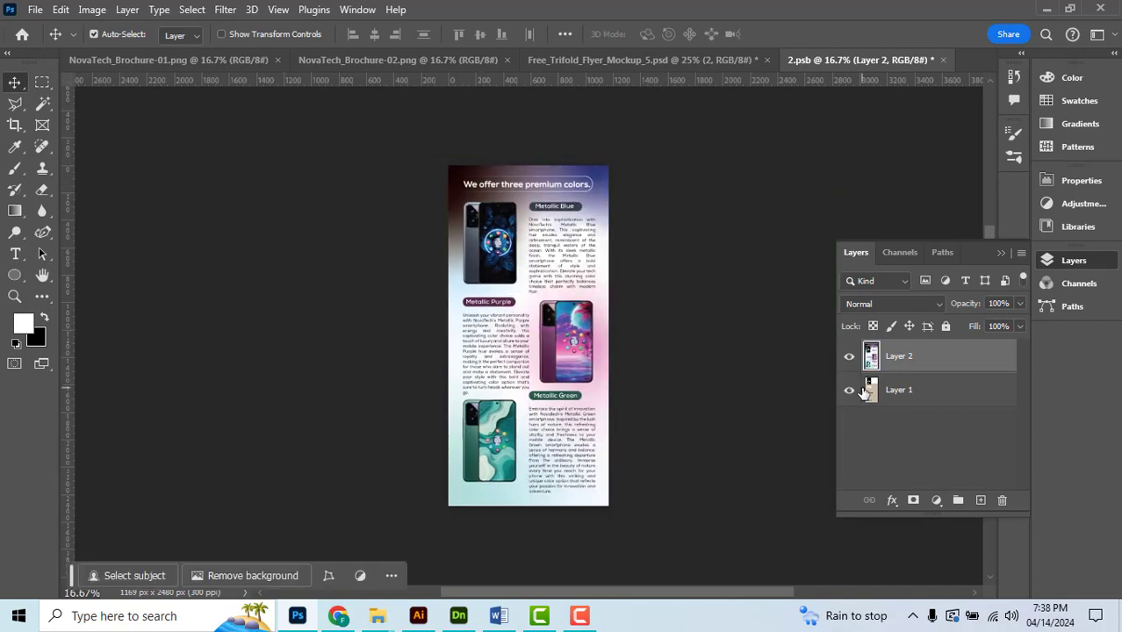
key(Down)
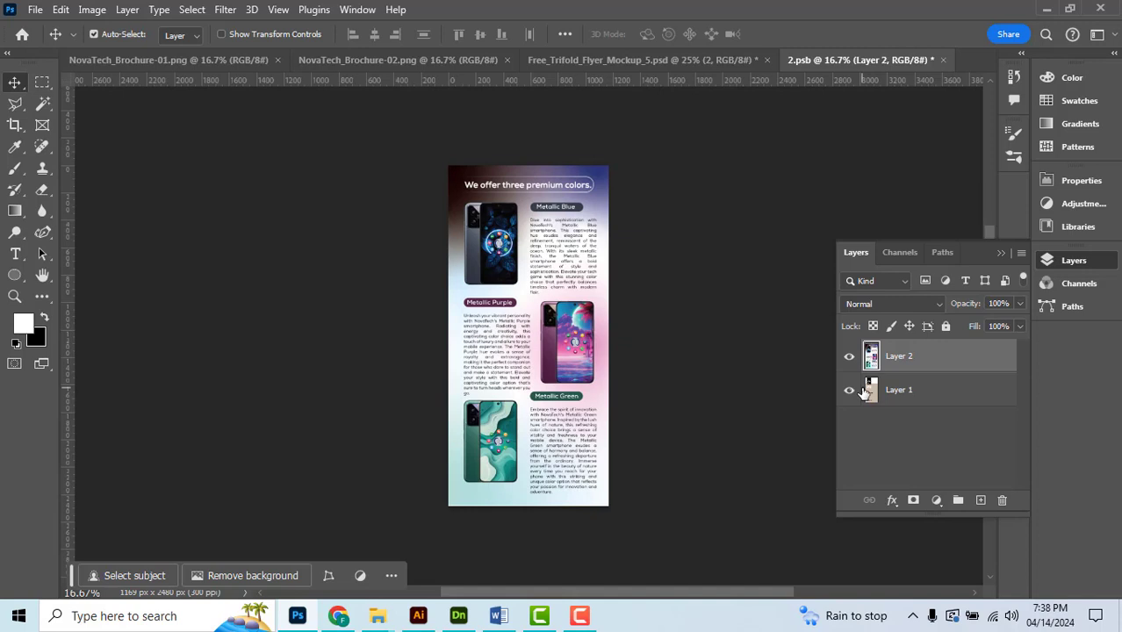
key(ctrl+s)
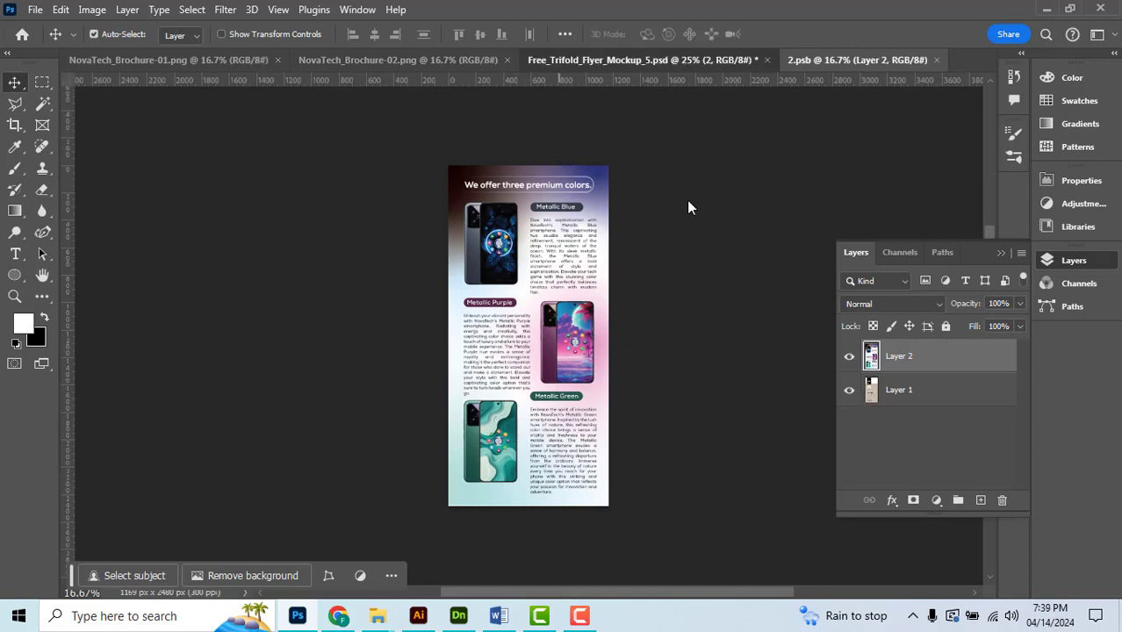
click(572, 62)
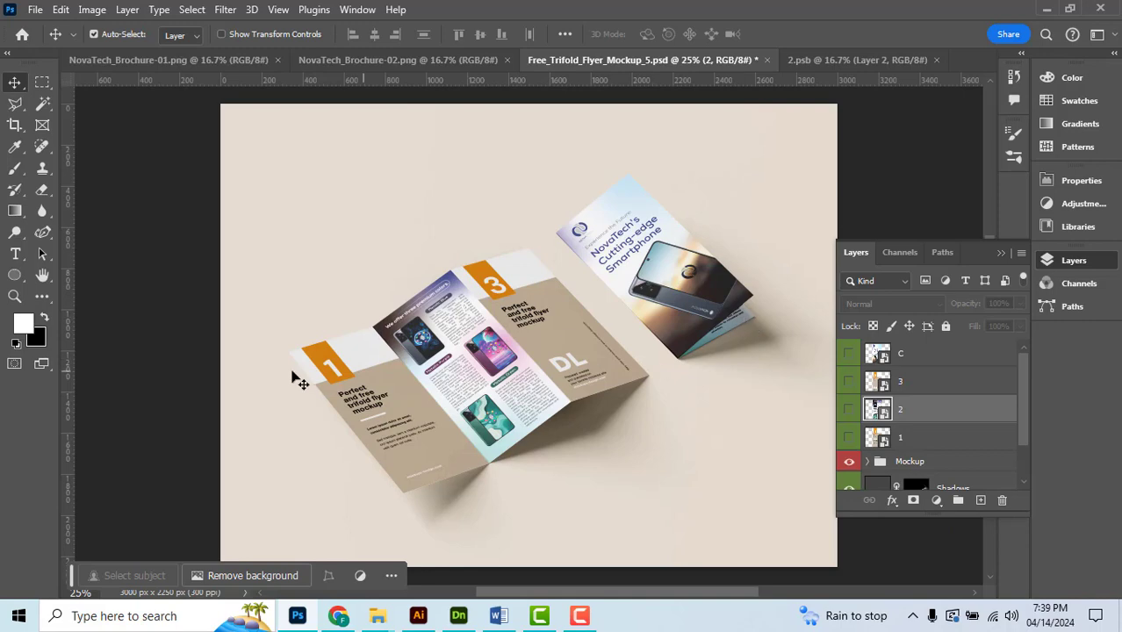
- Close the panel 2 document and open panel 1's smart object
click(852, 60)
click(936, 60)
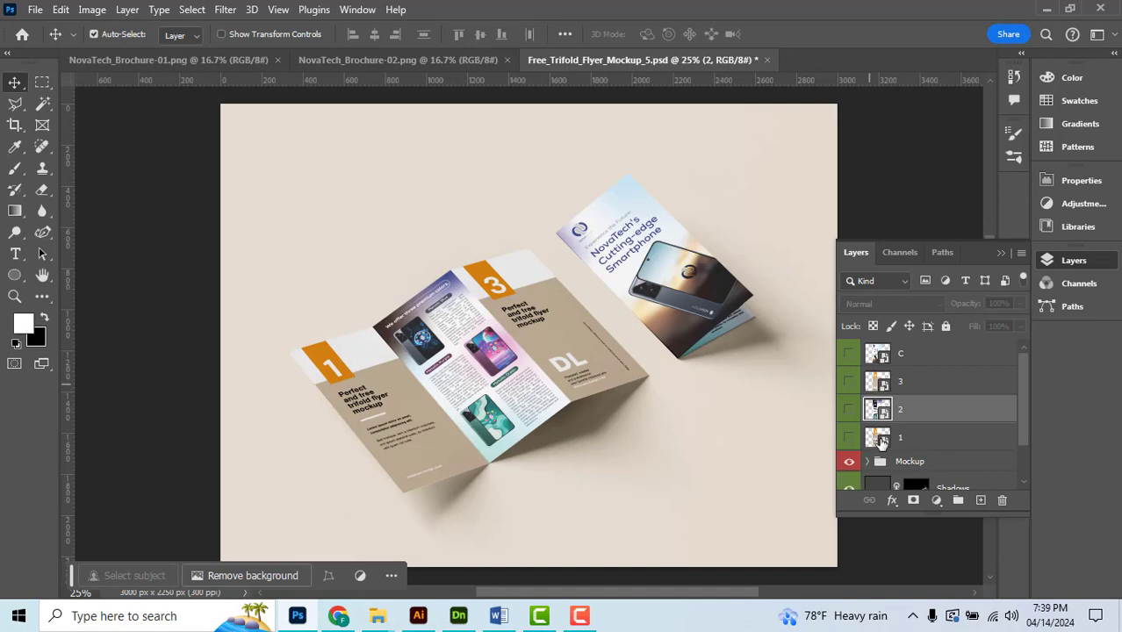
double_click(879, 439)
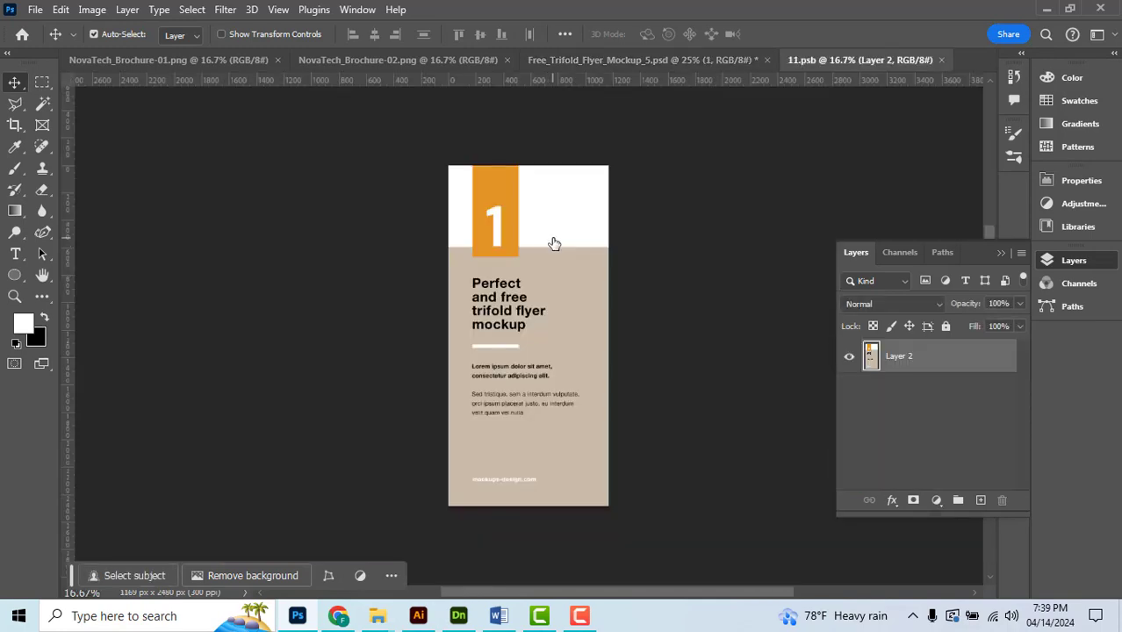
- Paste and position the 'Why NovaTech?' page in panel 1, save, and return to the mockup
key(ctrl+v)
drag(542, 301, 529, 282)
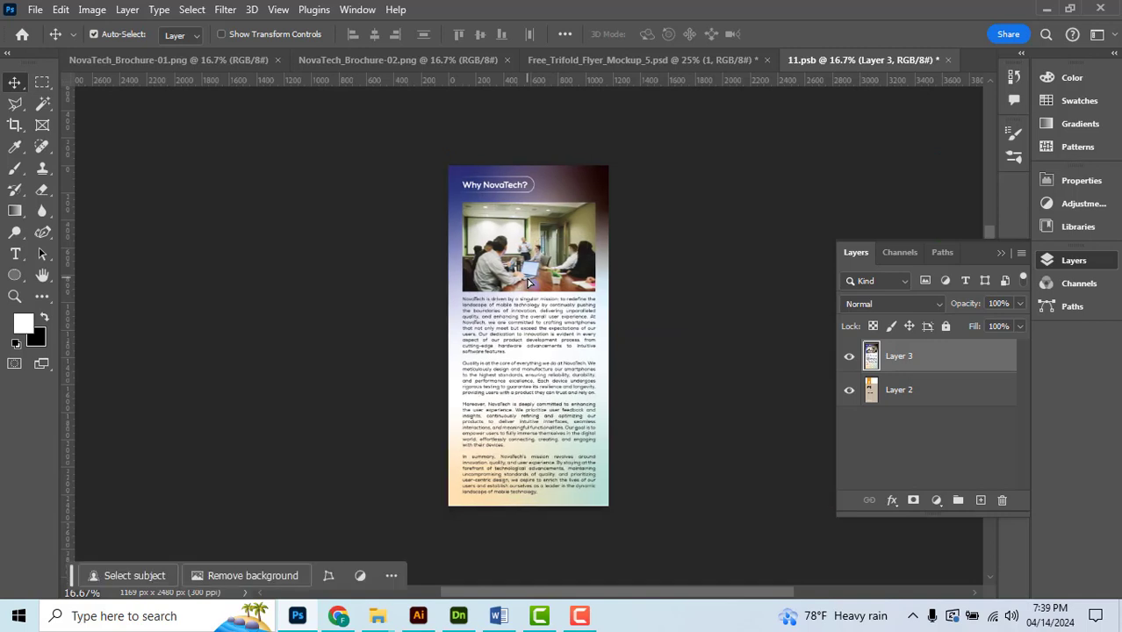
key(Up)
key(Up)
key(Up)
key(Up)
key(Up)
key(Up)
key(Up)
key(Up)
key(Up)
key(Up)
key(Up)
key(Up)
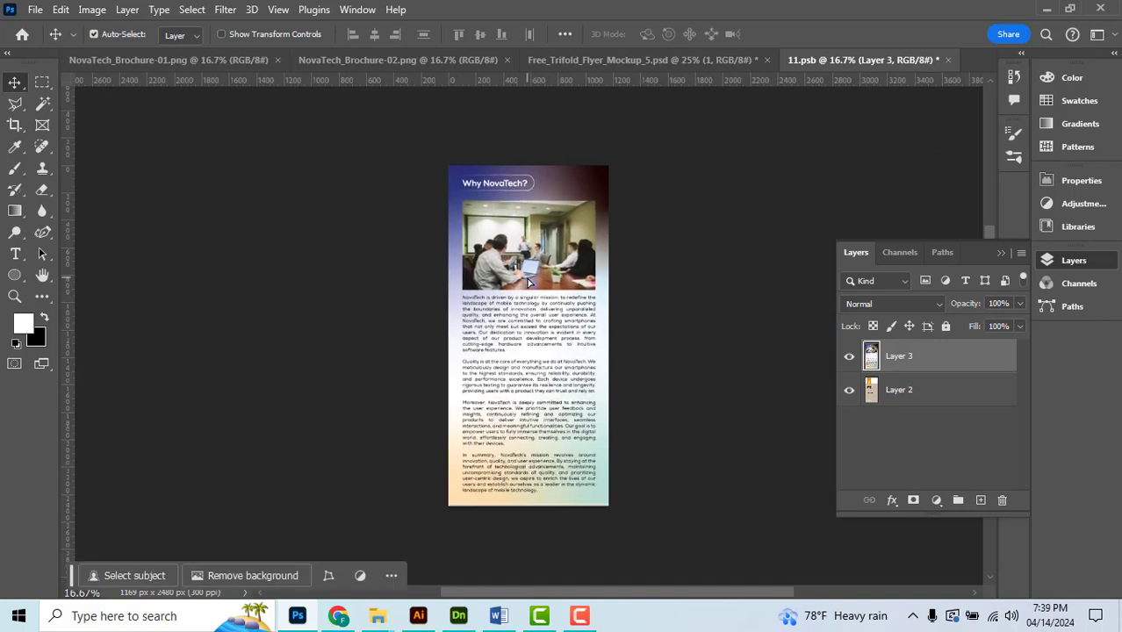
key(ctrl+s)
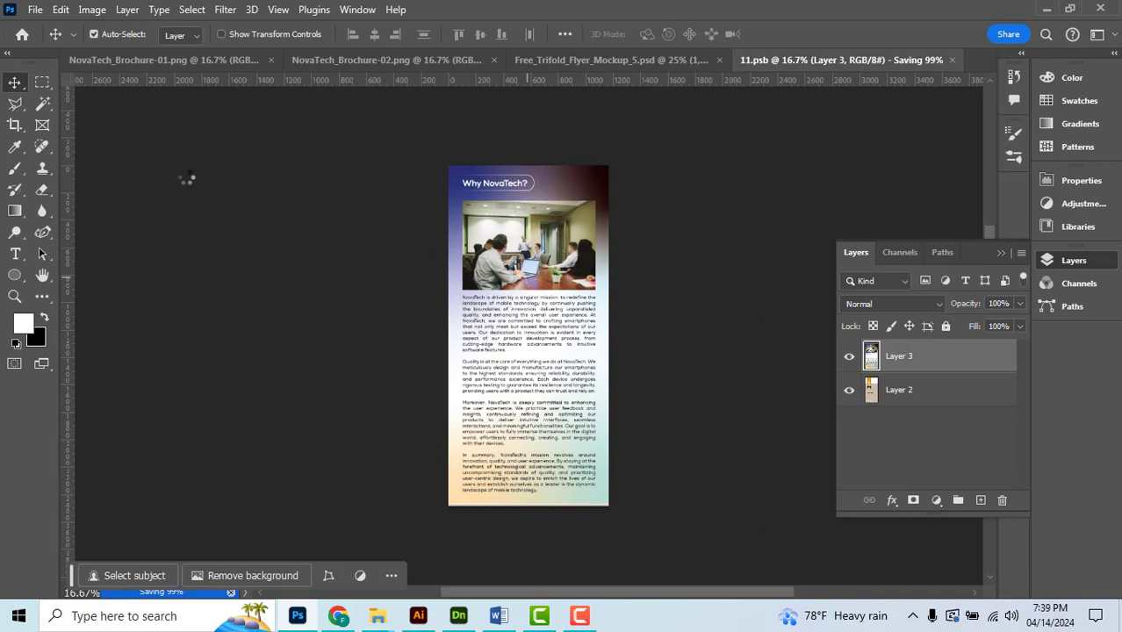
click(952, 60)
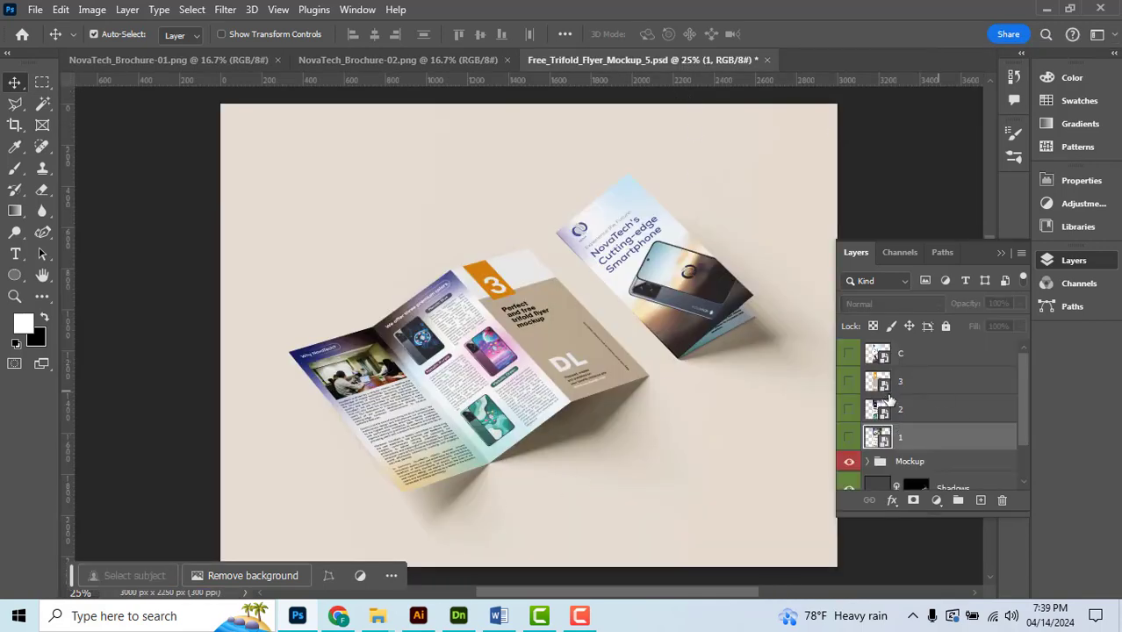
- Paste the Key Features brochure image into layer 3's contents and align it over the panel
double_click(879, 384)
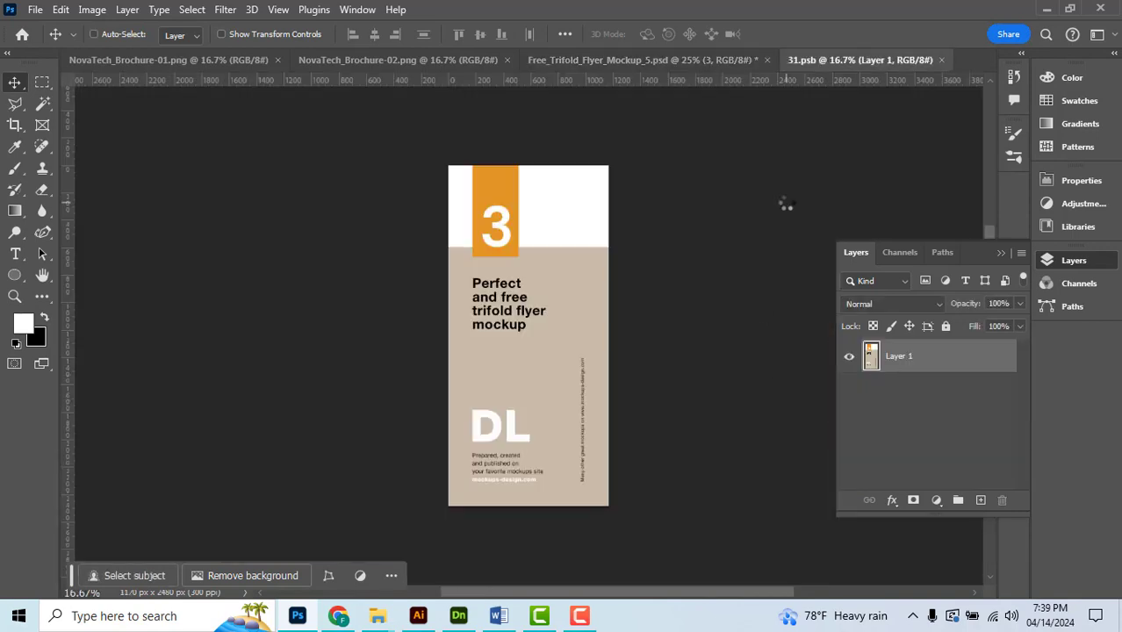
key(ctrl+v)
drag(575, 389, 441, 379)
drag(522, 370, 534, 378)
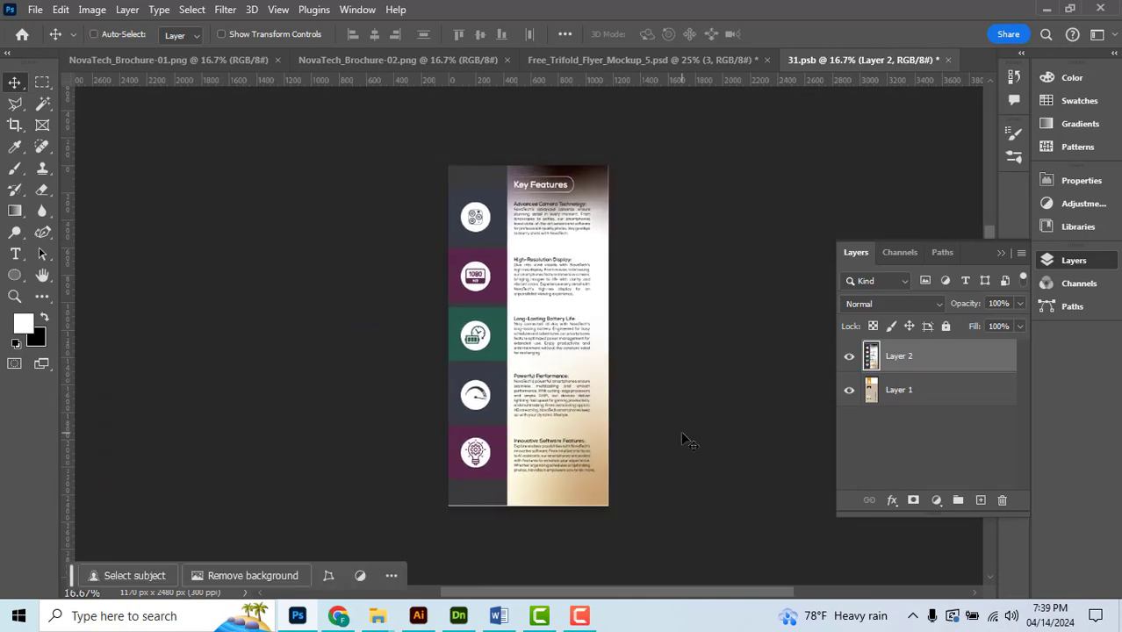
- Scale the Key Features panel to about 100.70%, save it, and close the file
key(ctrl+t)
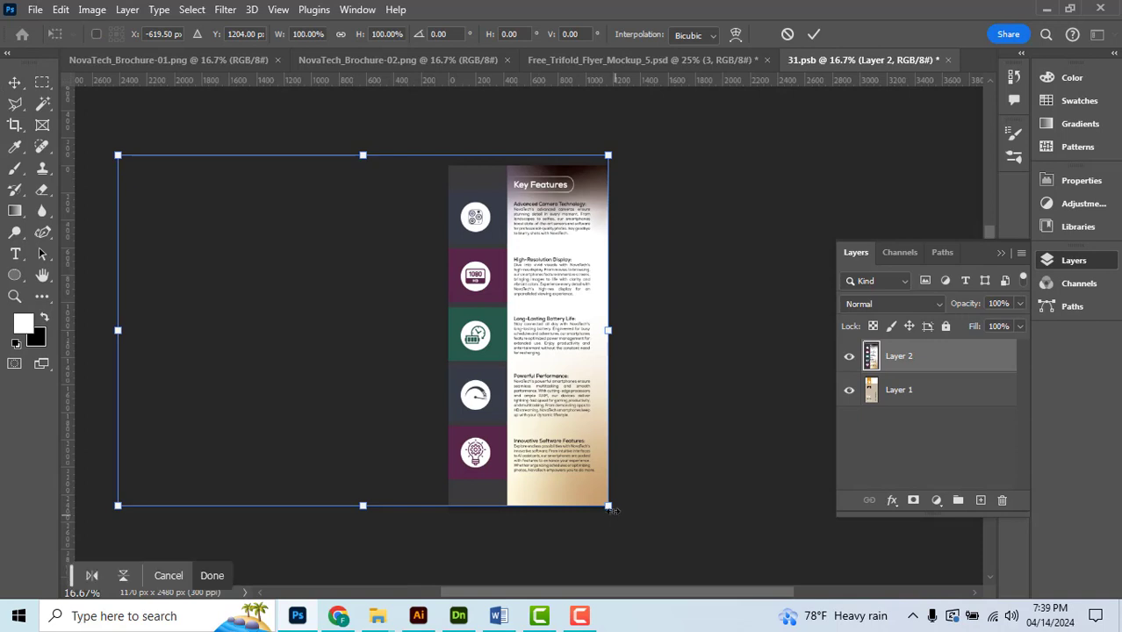
drag(614, 513, 615, 517)
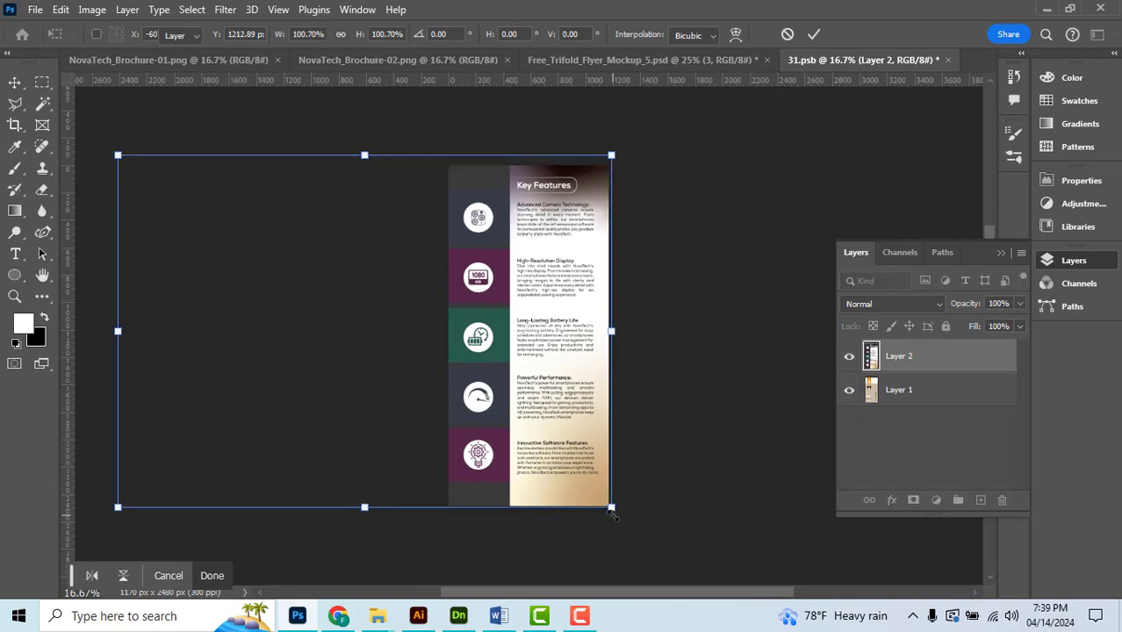
key(Return)
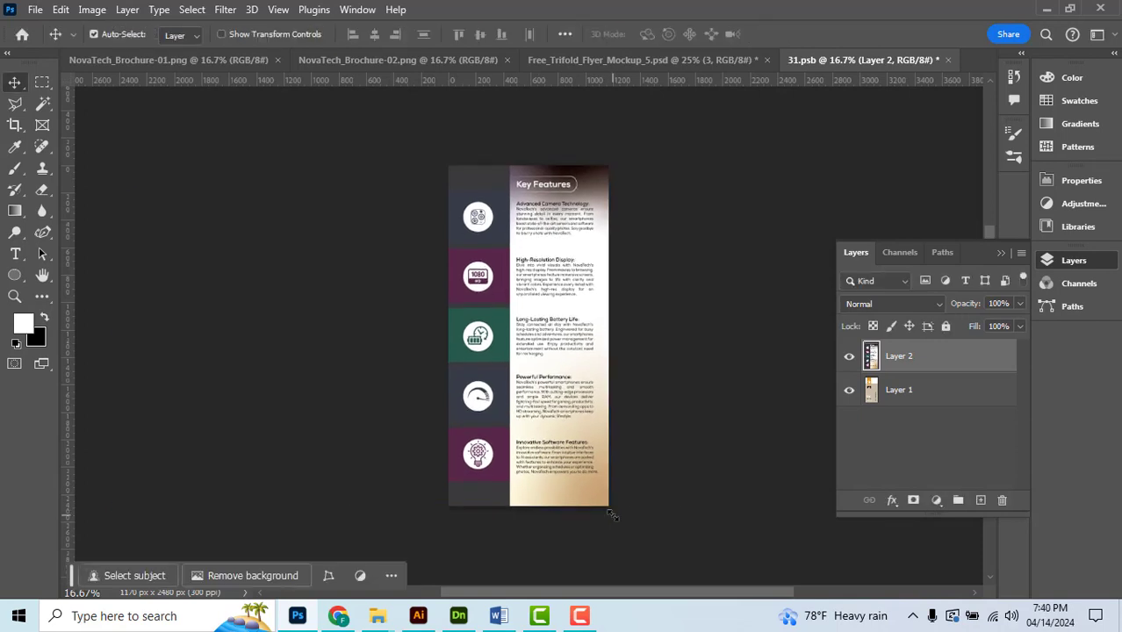
key(ctrl+s)
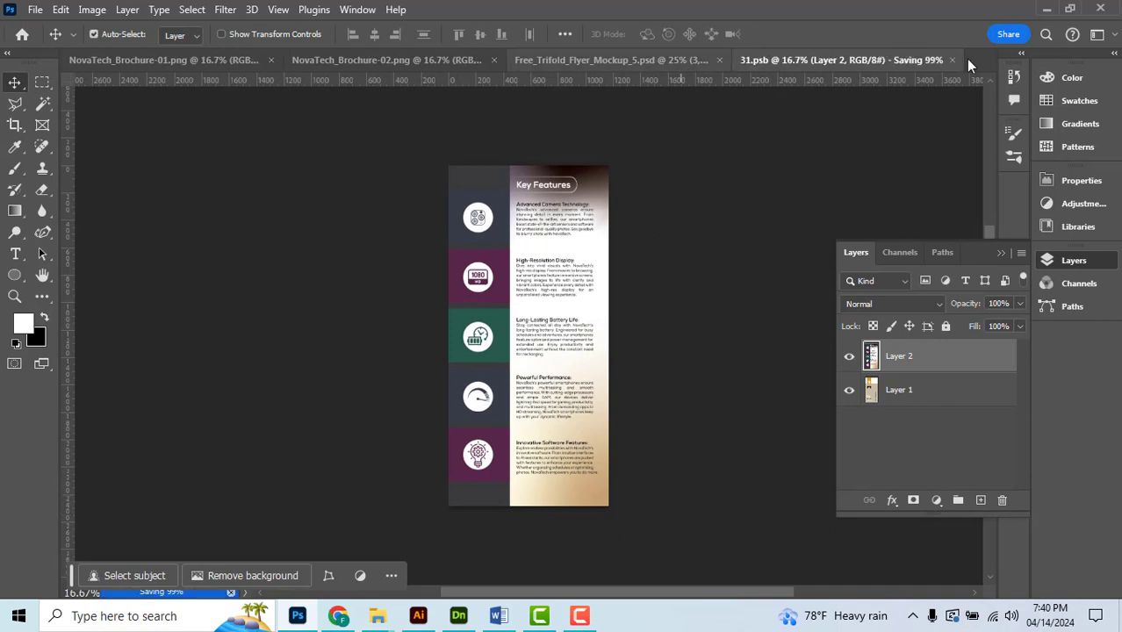
click(950, 60)
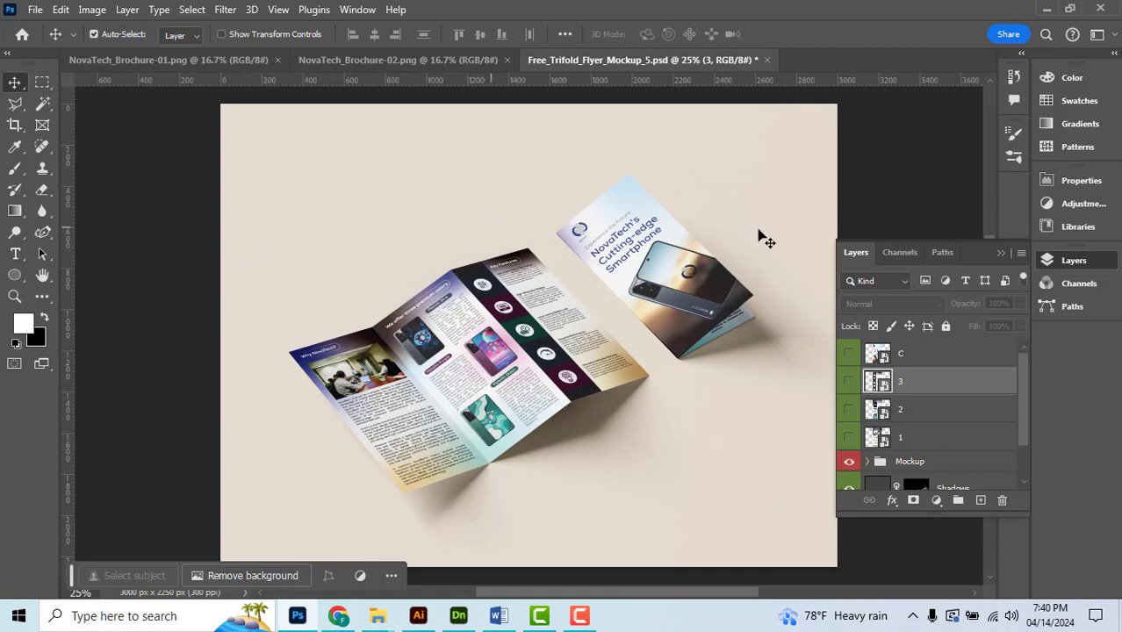
- Open the Background fill's colour settings and try light blue shades against the mockup
scroll(1007, 410, down, 2)
scroll(1000, 421, up, 2)
scroll(990, 442, down, 2)
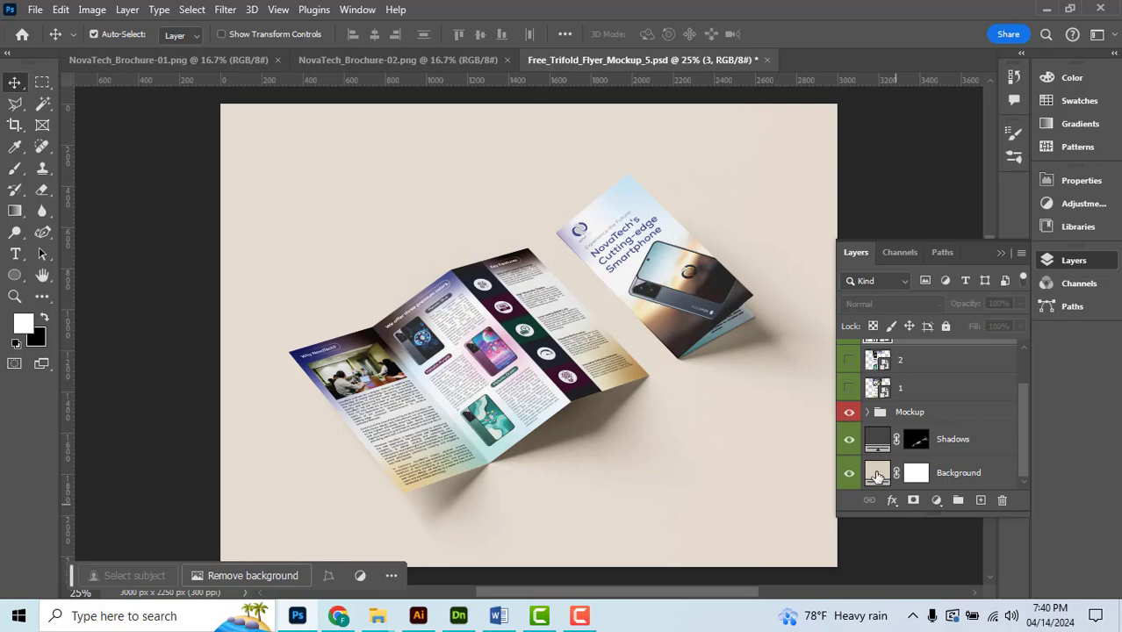
double_click(877, 475)
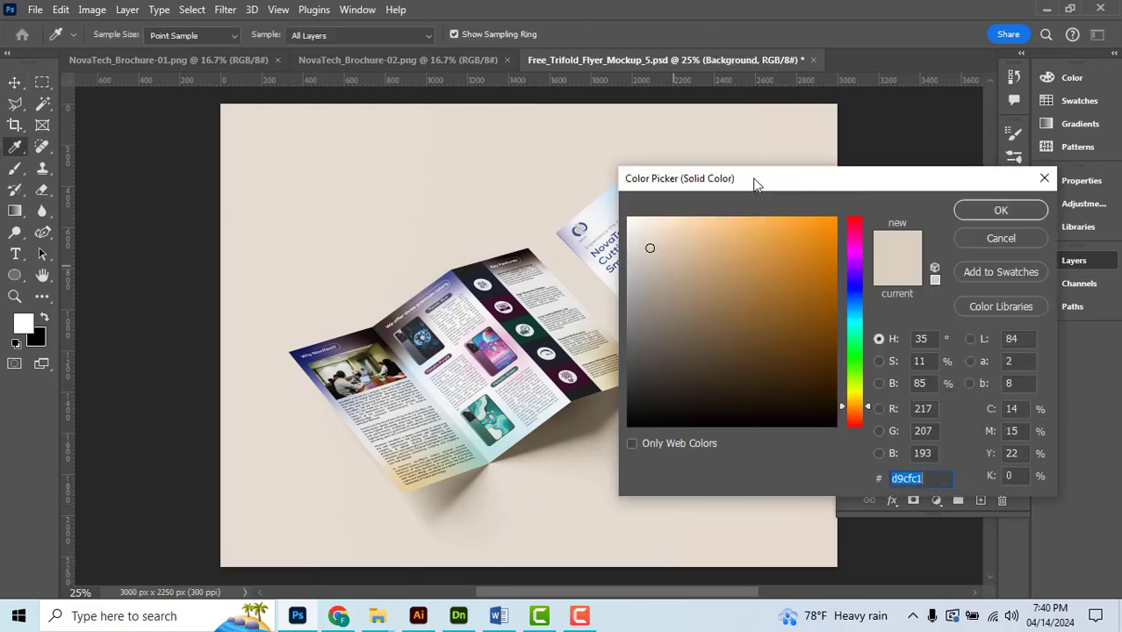
drag(756, 182, 893, 181)
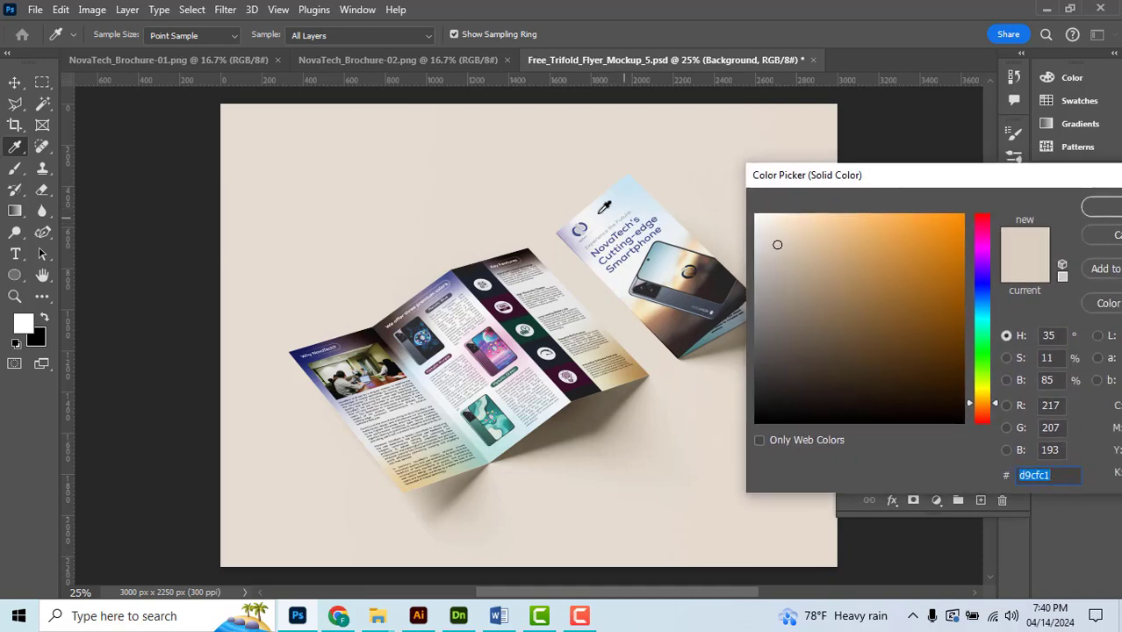
click(599, 209)
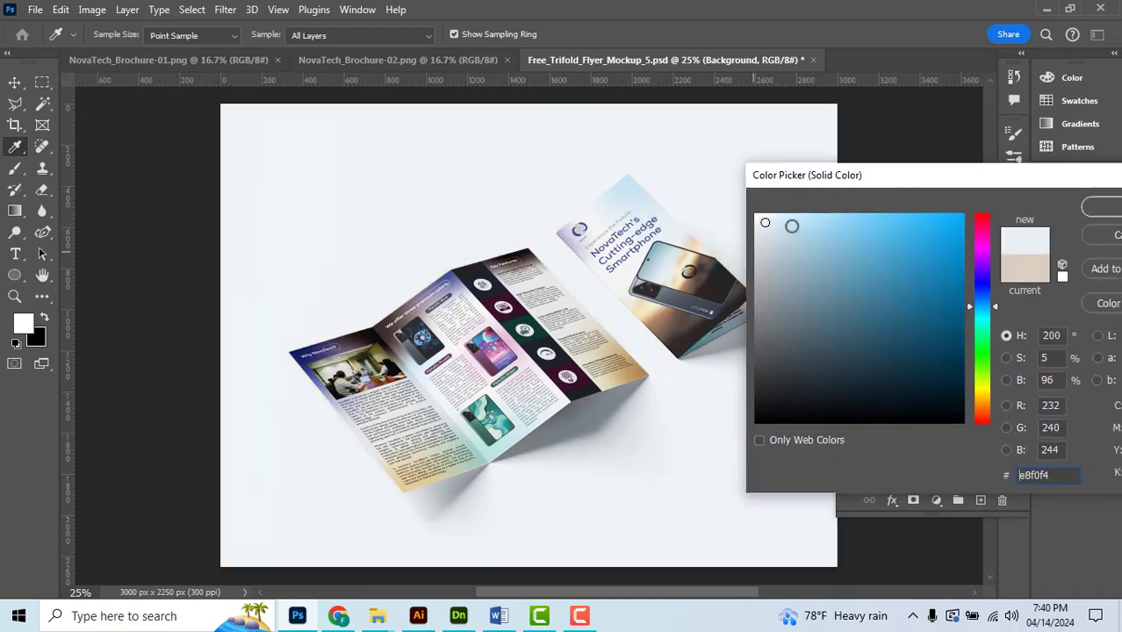
click(786, 212)
mouse_move(785, 212)
mouse_down()
mouse_move(792, 229)
mouse_move(829, 221)
mouse_move(794, 212)
mouse_up()
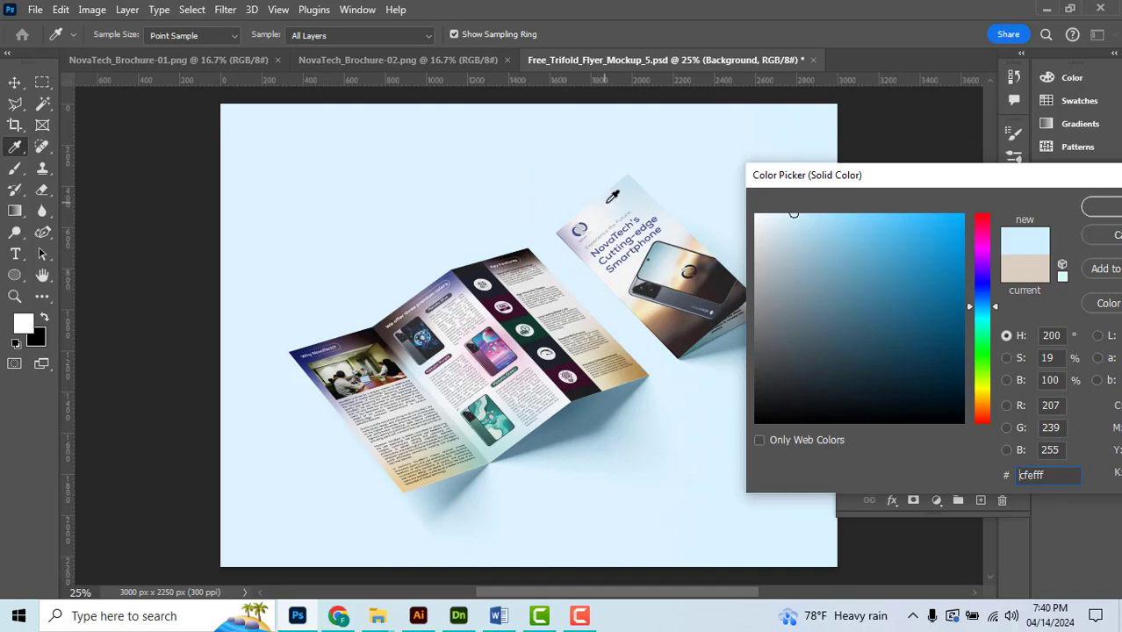
- Settle on pale blue #cfeaf5 for the background and confirm it
click(618, 323)
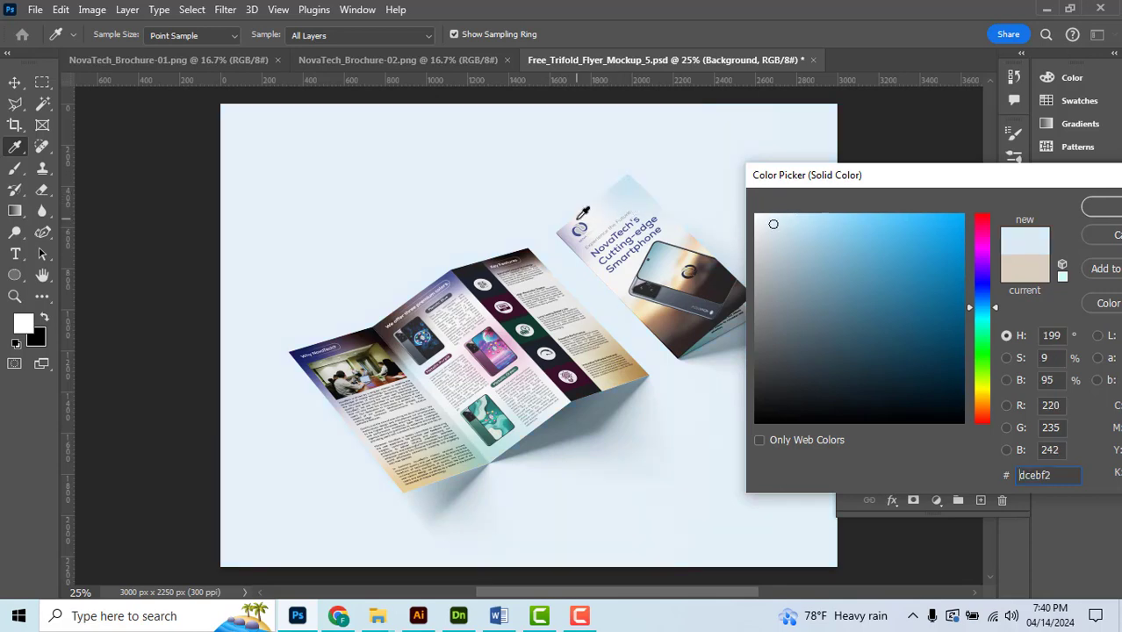
click(621, 203)
drag(924, 192, 818, 241)
click(681, 271)
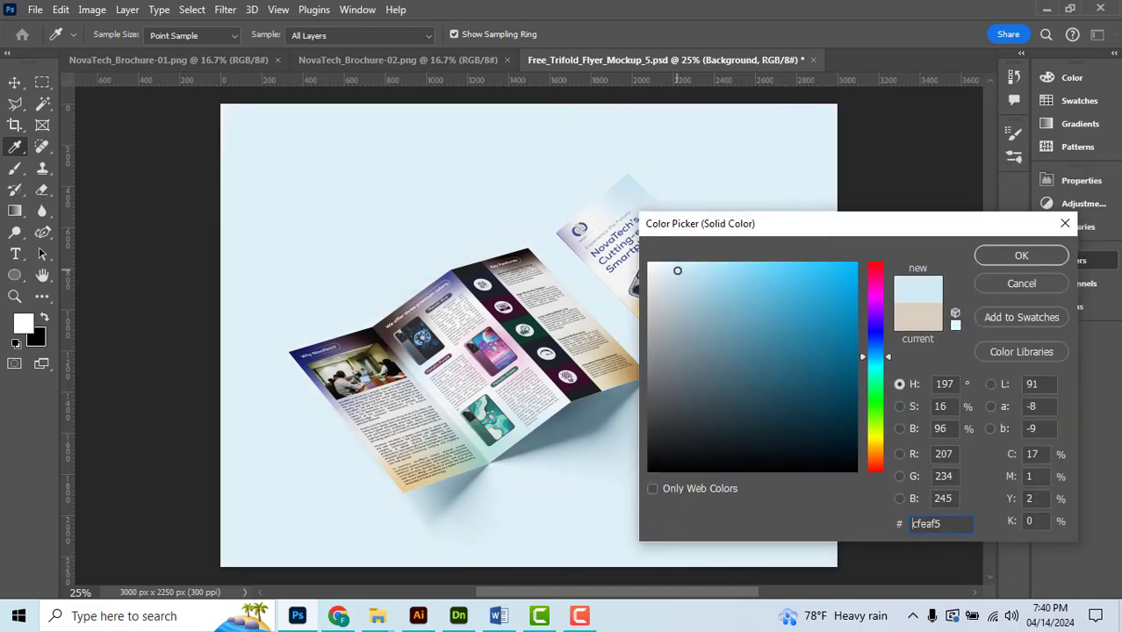
drag(676, 271, 679, 272)
click(1017, 260)
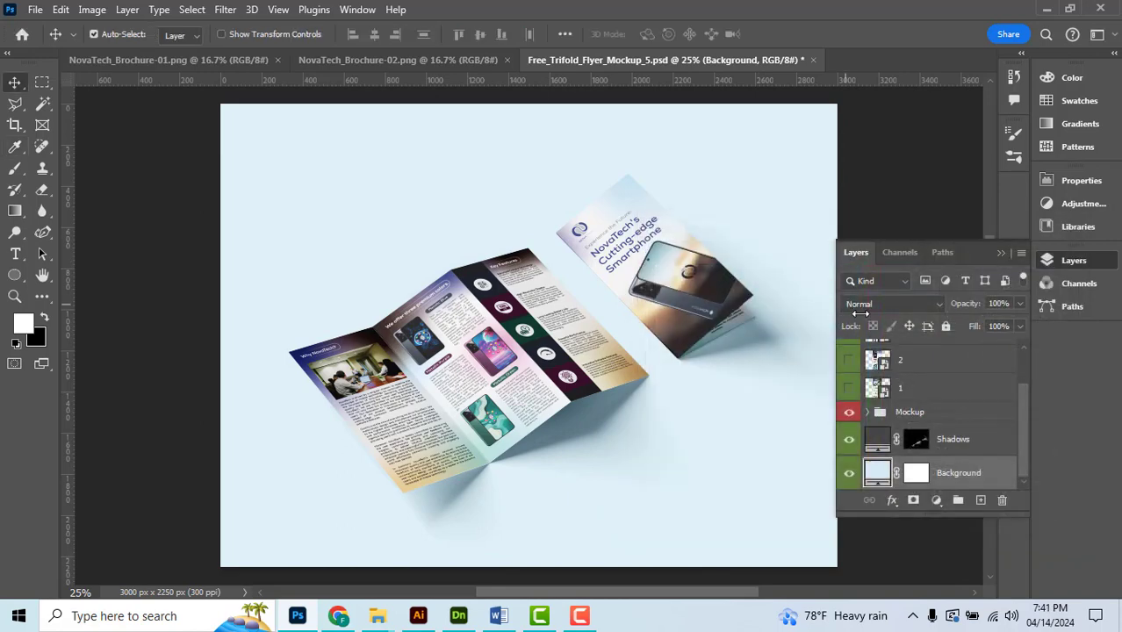
click(1002, 253)
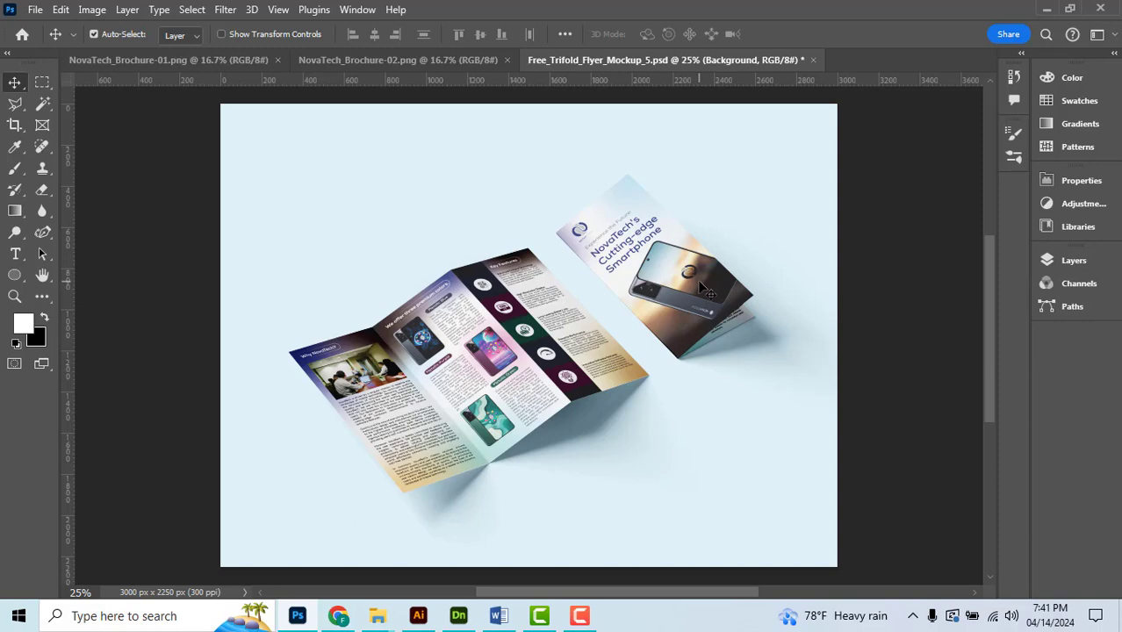
click(33, 11)
mouse_move(95, 303)
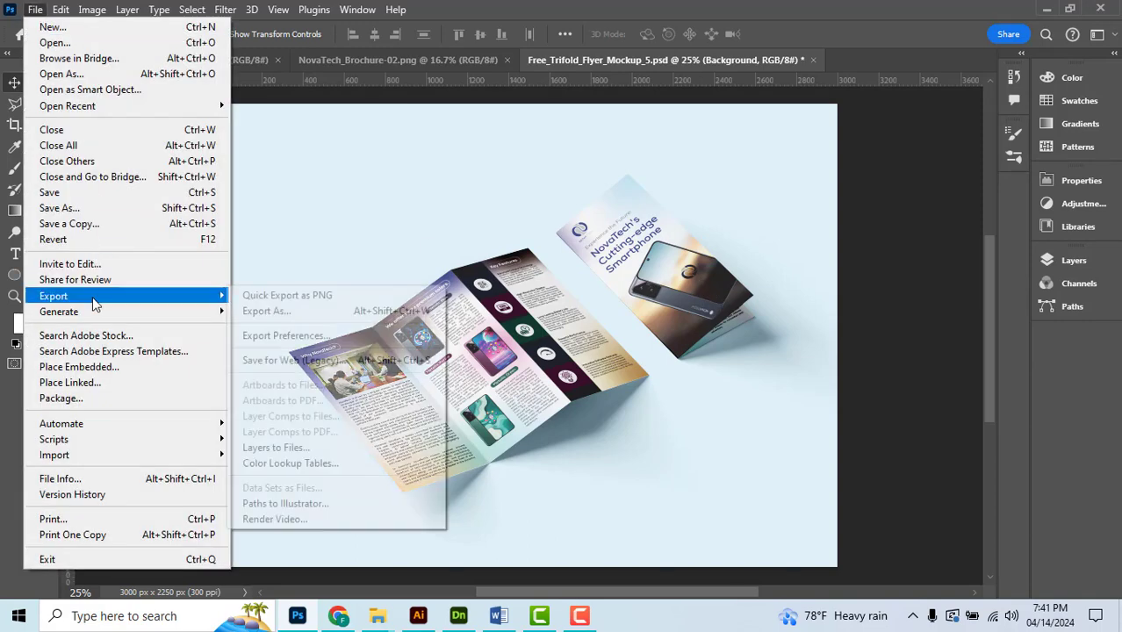
click(299, 296)
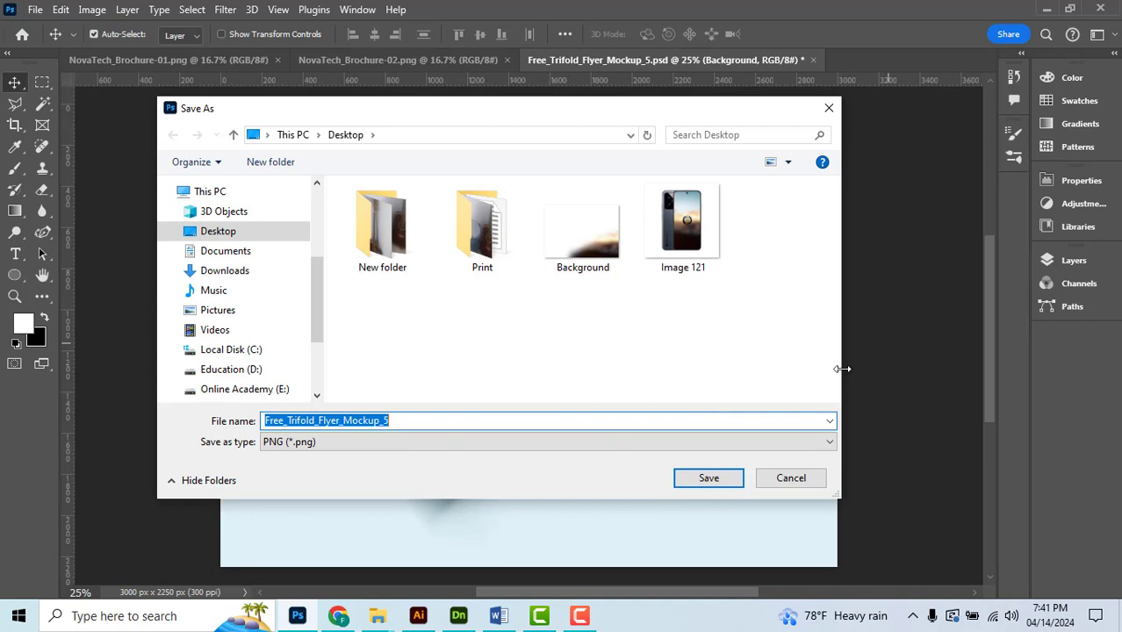
click(806, 482)
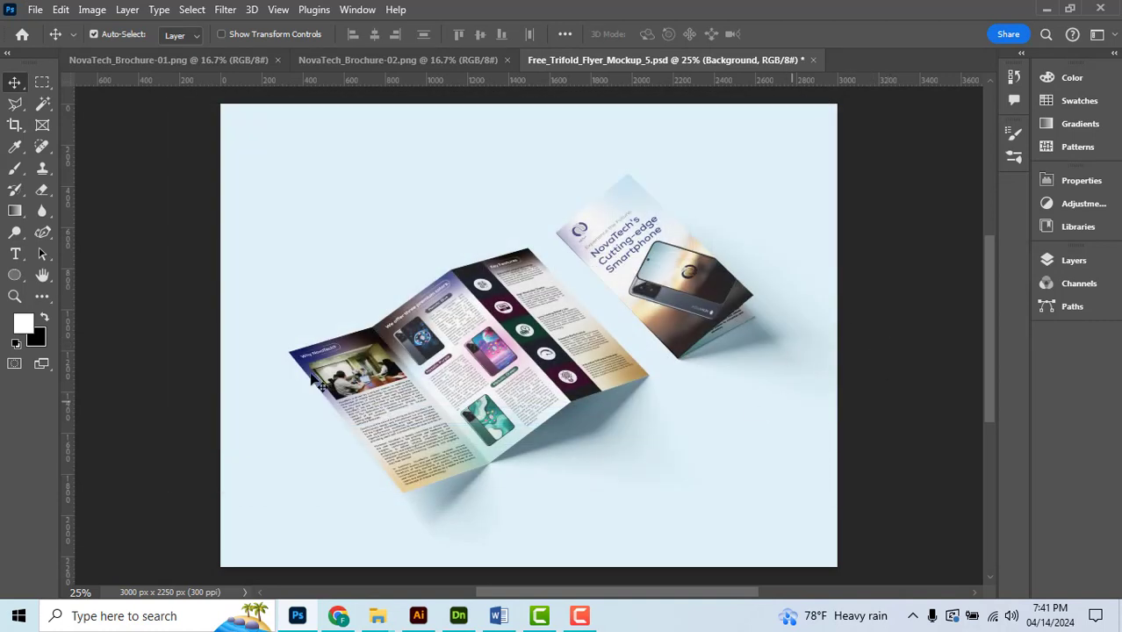
click(34, 12)
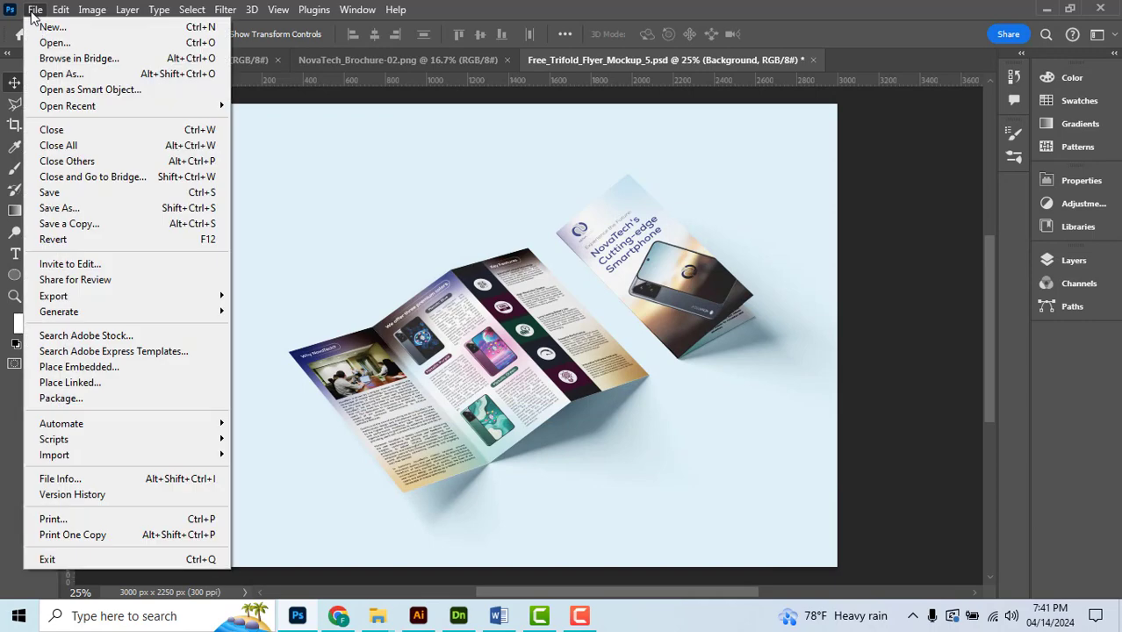
mouse_move(106, 296)
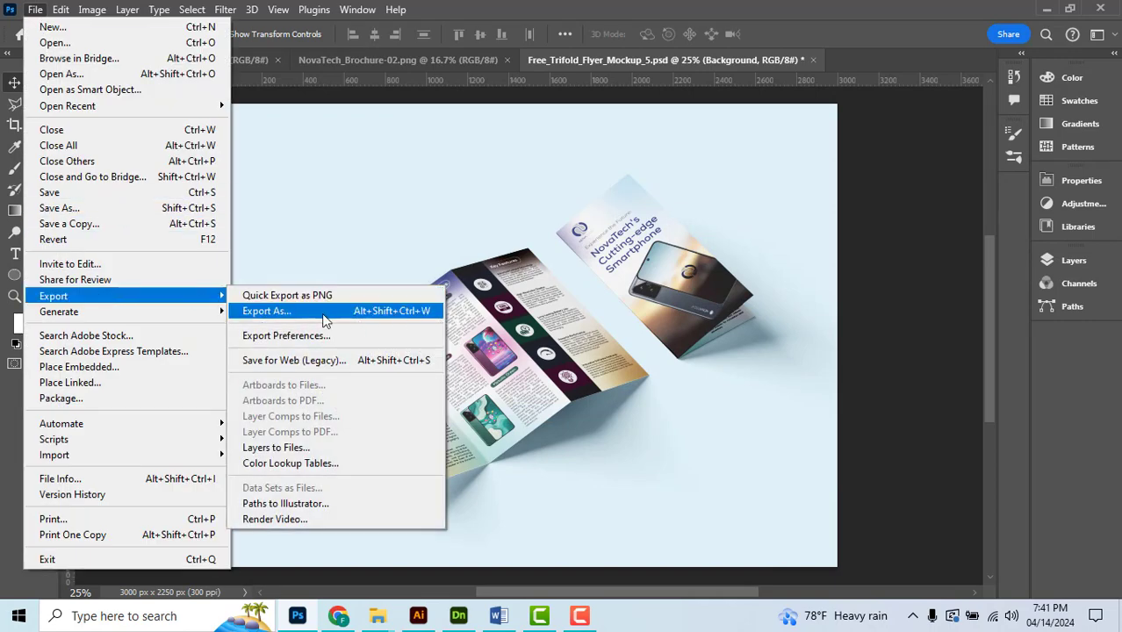
click(316, 313)
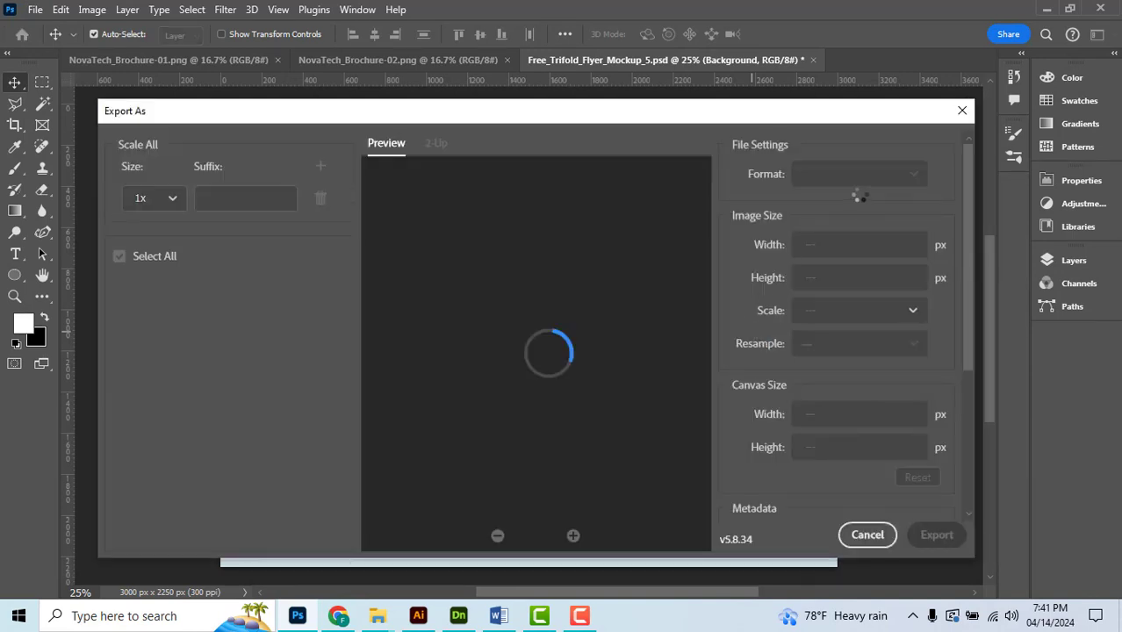
click(866, 181)
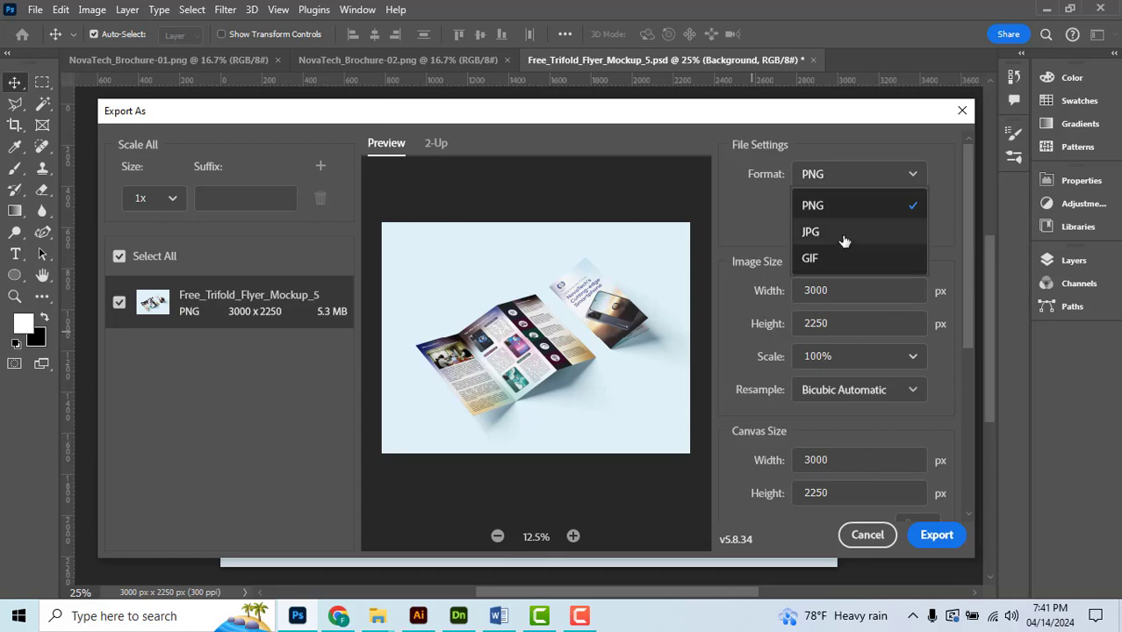
click(843, 237)
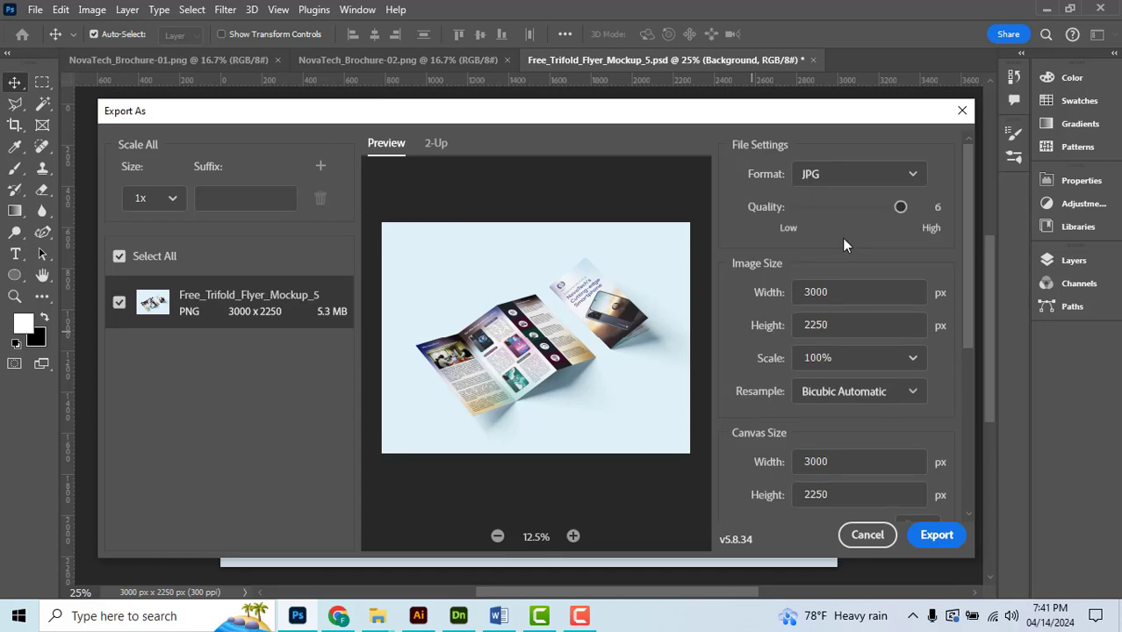
click(943, 549)
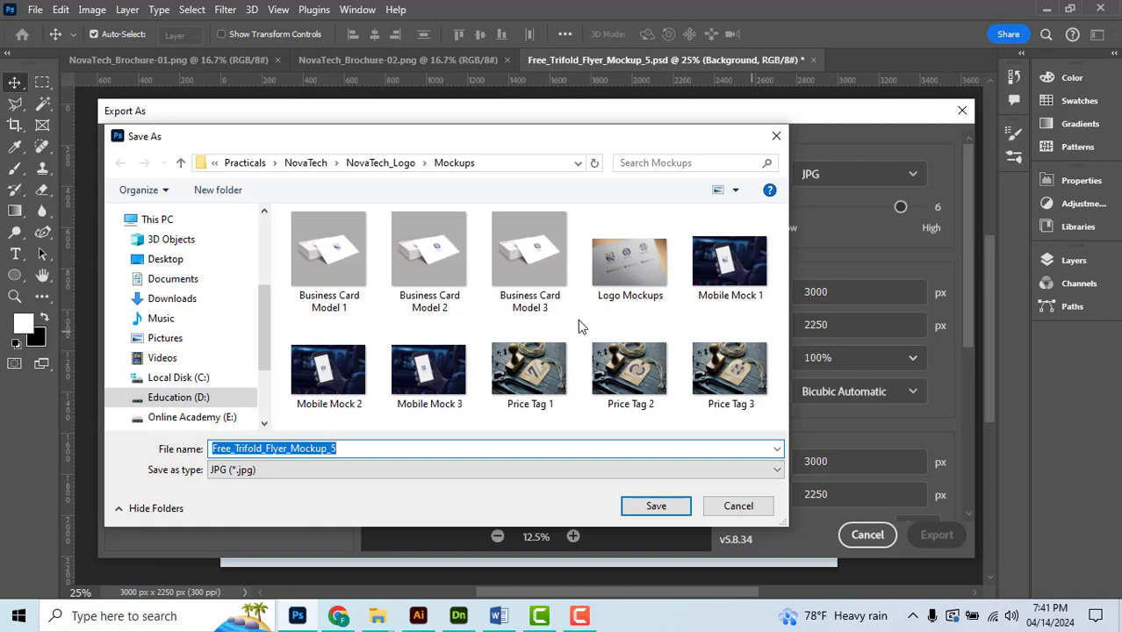
click(776, 136)
click(963, 110)
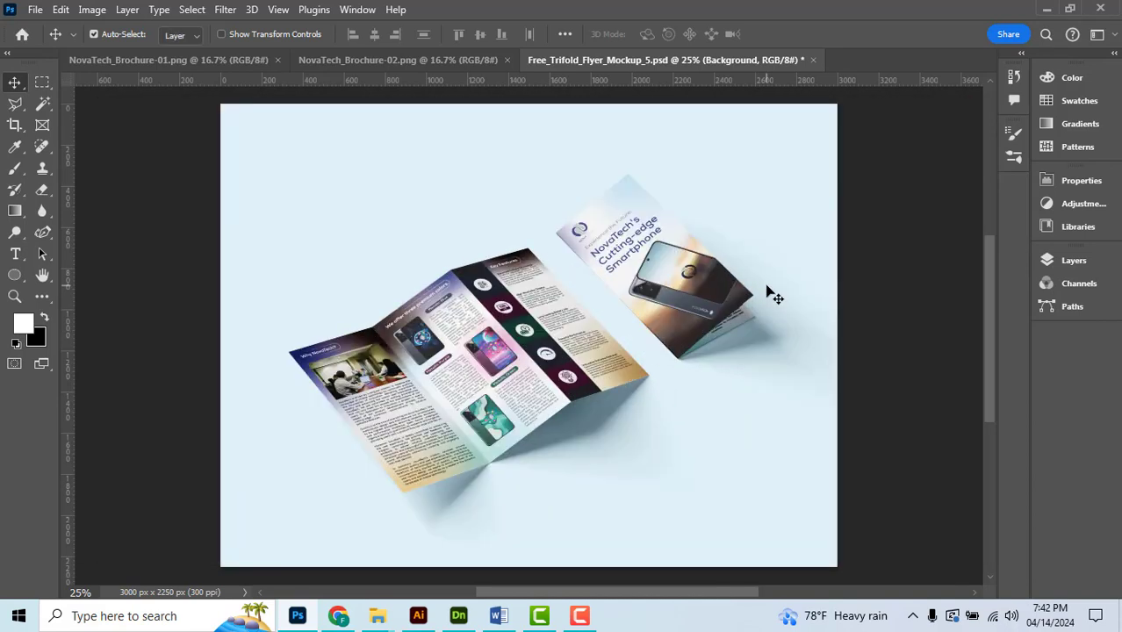